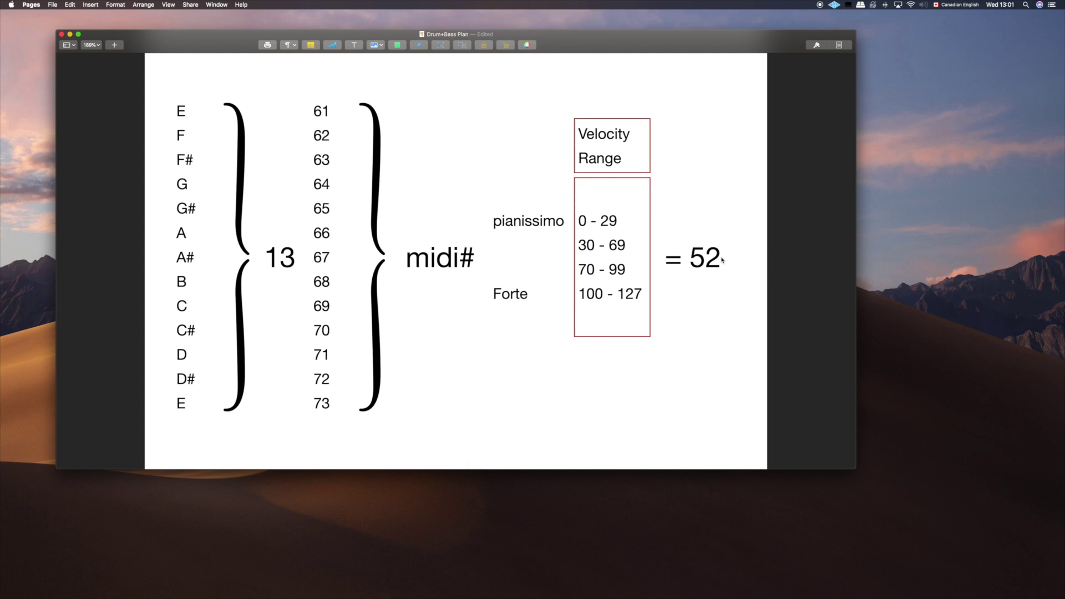
- Switch to Logic Pro X, select the Fingerstyle Bass track and play its single-note region
scroll(669, 225, "down", 1)
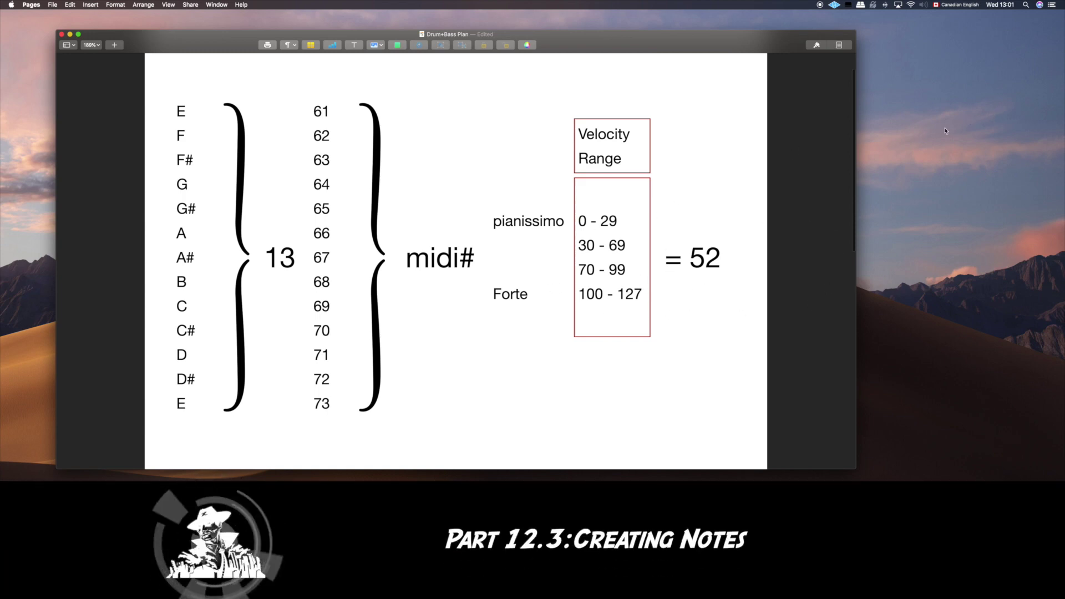
left_click(808, 52)
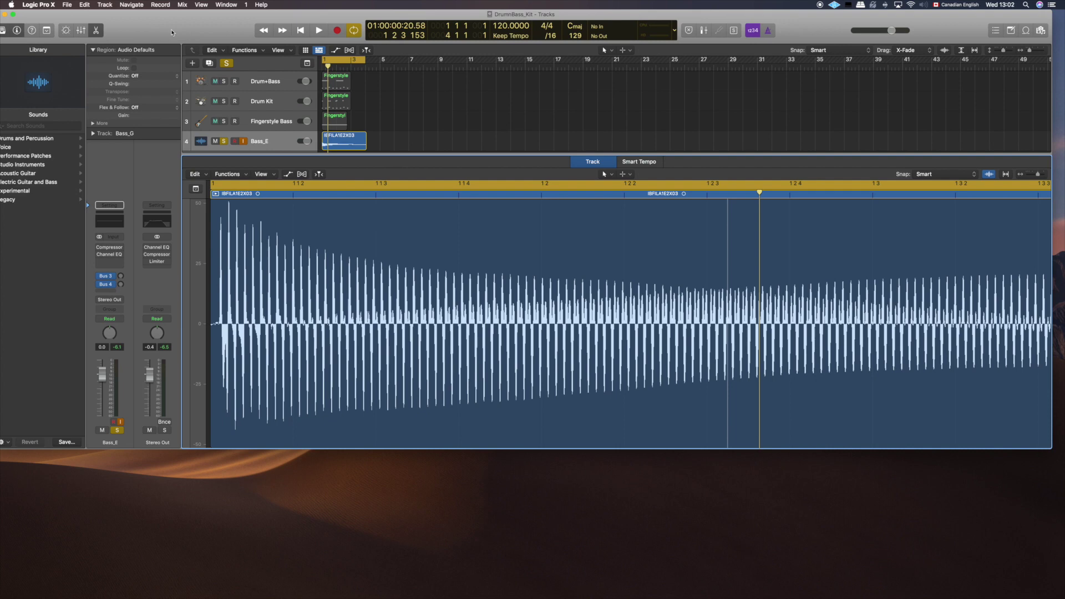
left_click(268, 120)
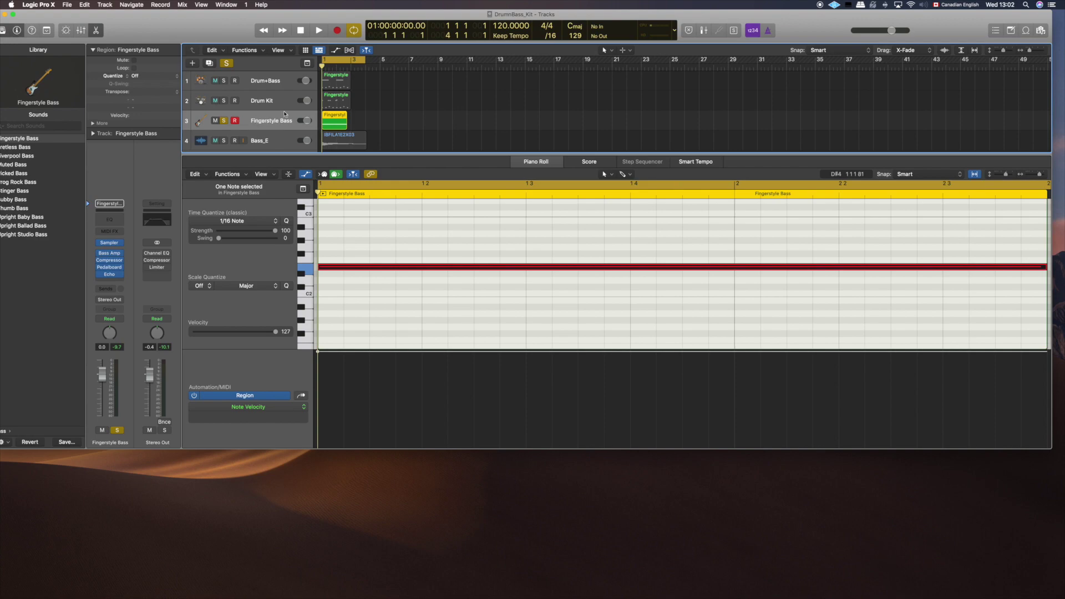
scroll(266, 120, "down", 3)
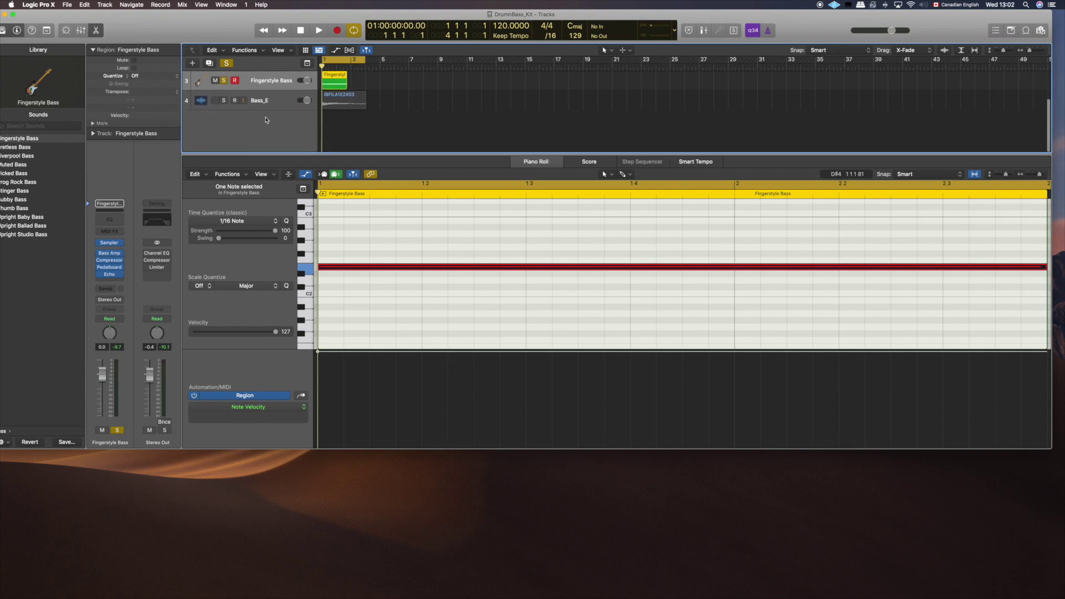
scroll(266, 119, "up", 2)
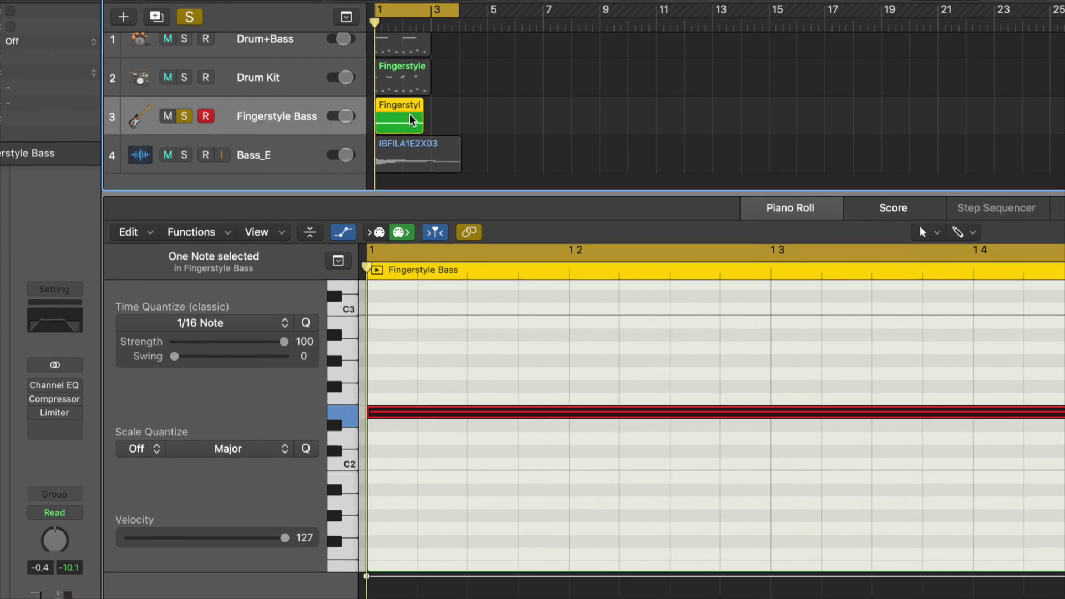
key("space")
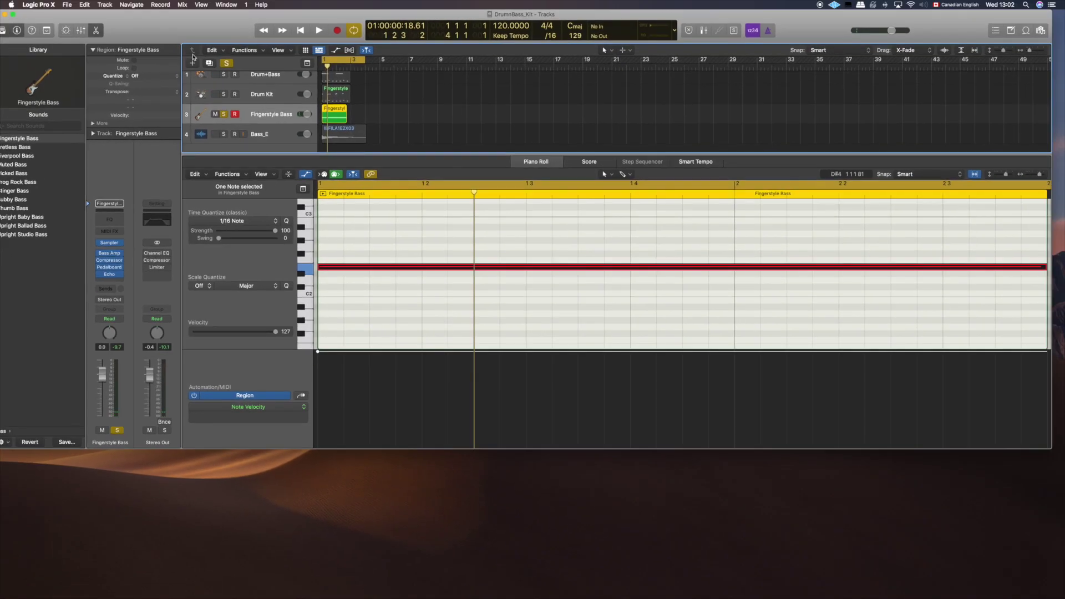
- View the bounce options, including bouncing the project or section, without starting a bounce
left_click(67, 4)
mouse_move(132, 191)
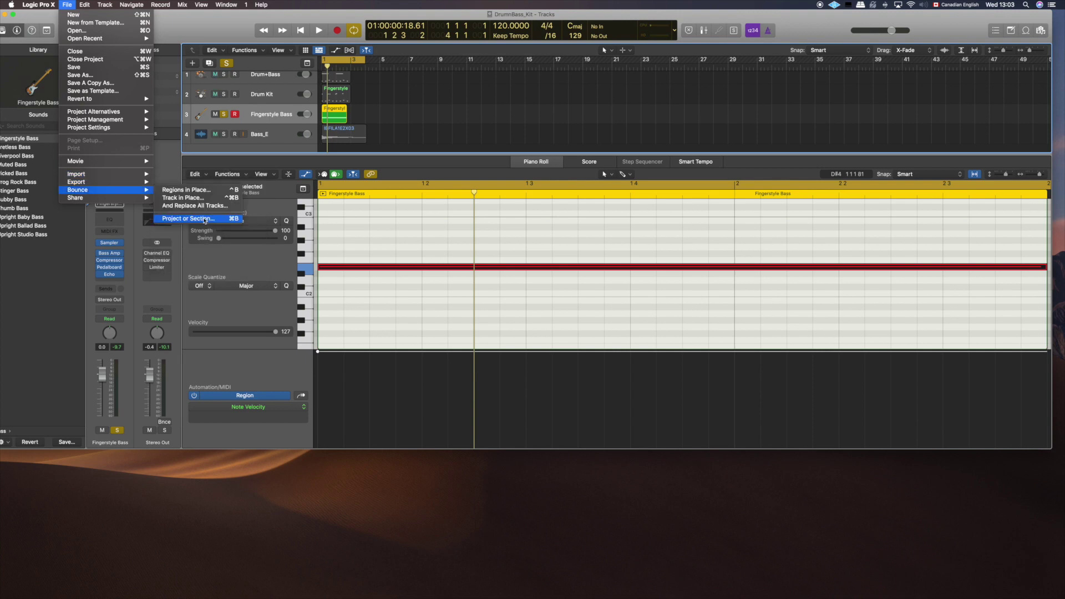
left_click(408, 158)
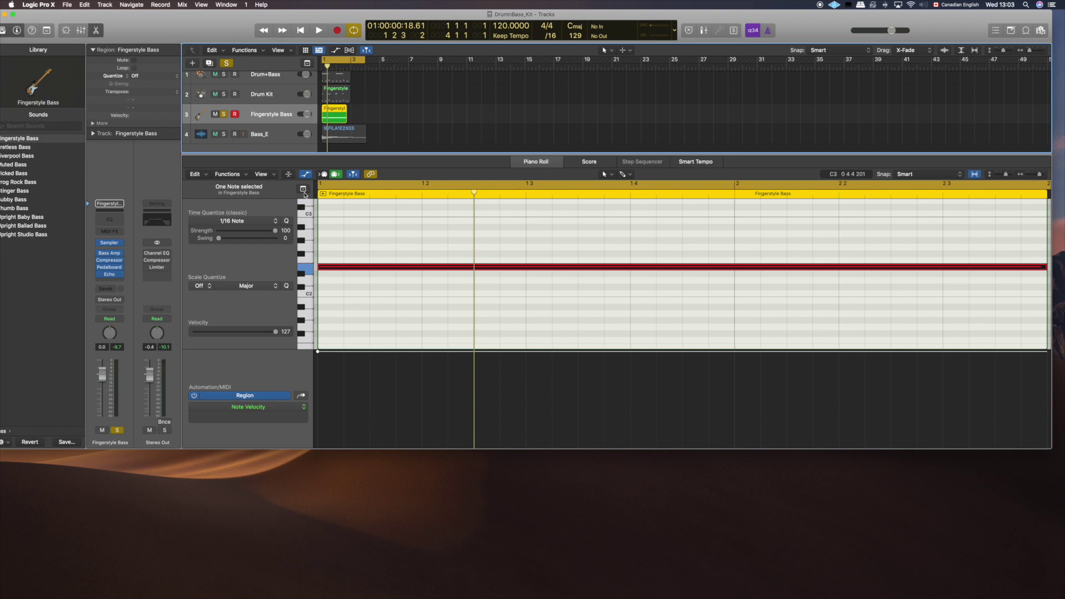
- Select the Bass_E track, switch to Finder and look through the sample files in the Fingerstyle Electric Bass folder
left_click(280, 137)
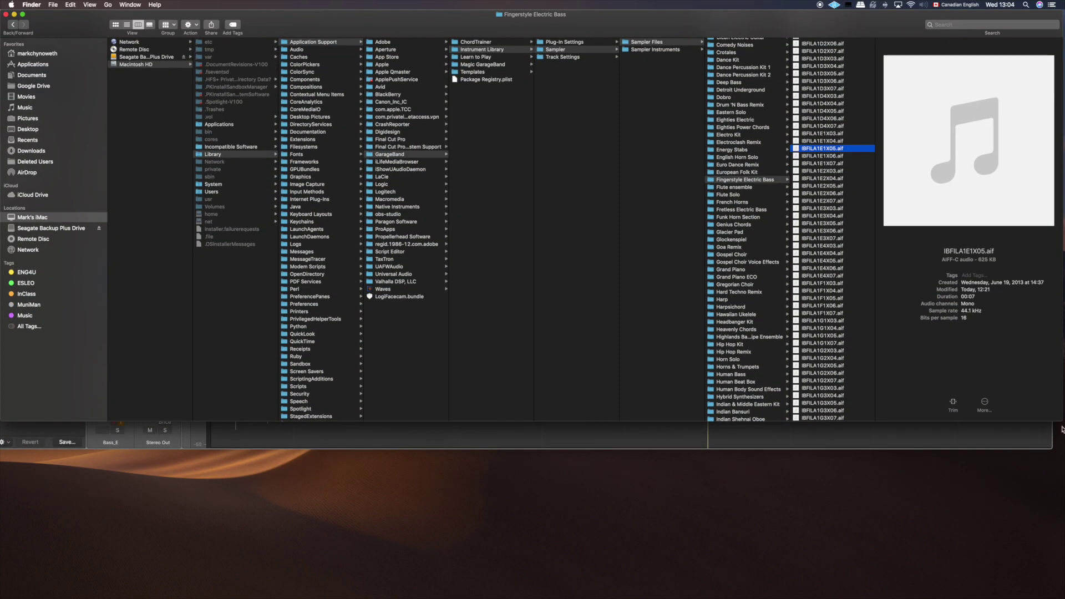
left_click_drag(1060, 421, 1033, 571)
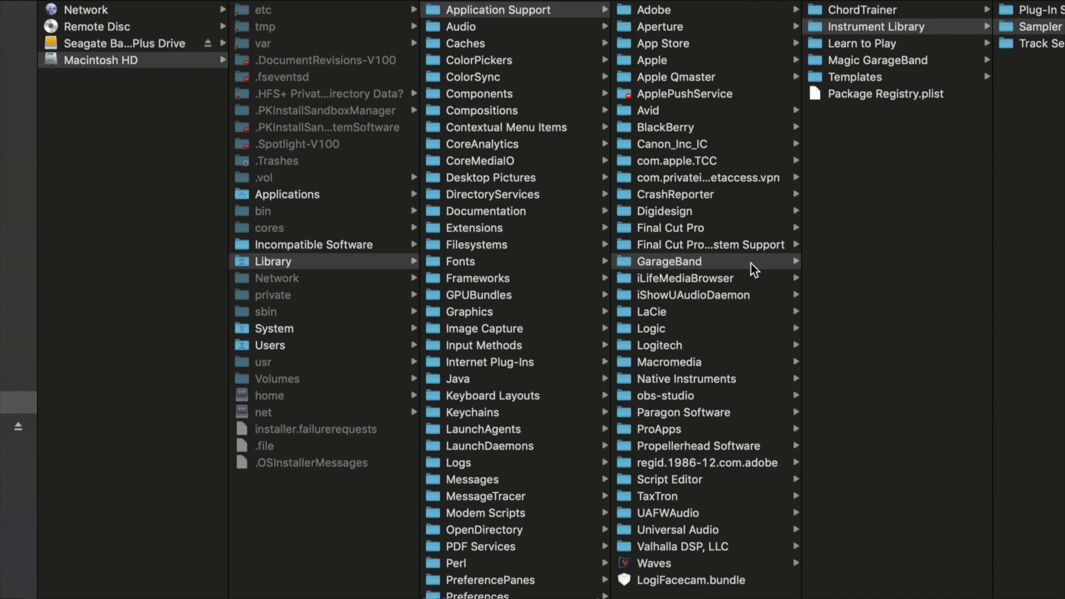
scroll(950, 29, "right", 5)
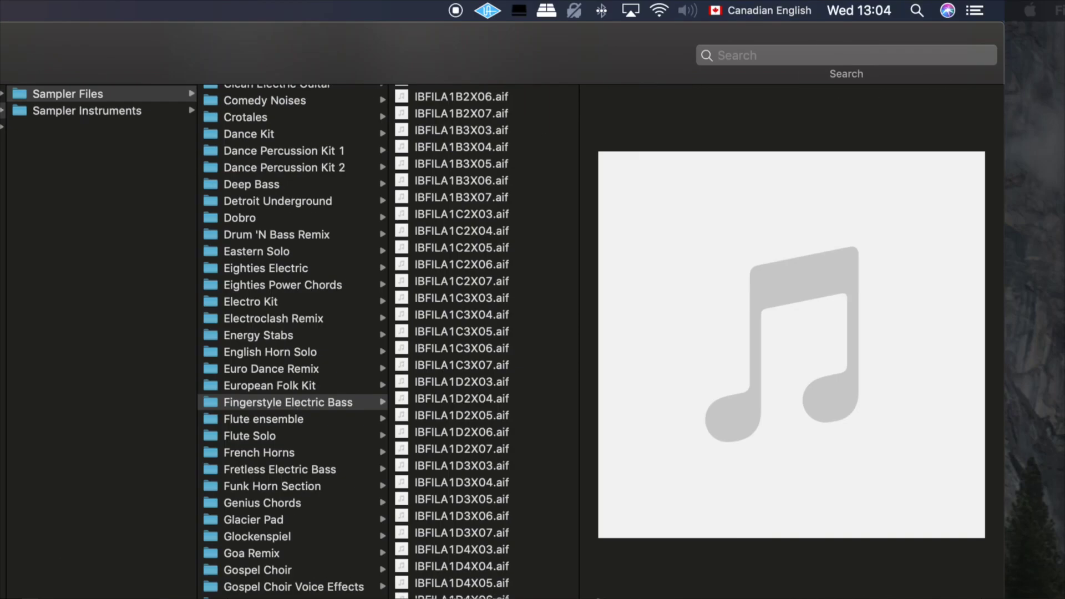
scroll(306, 169, "up", 15)
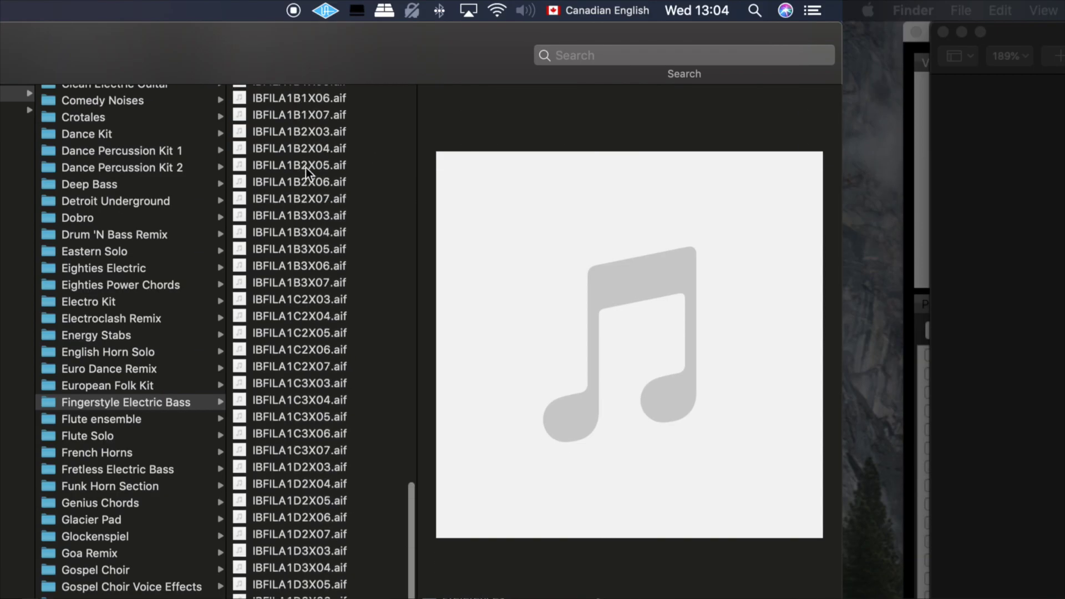
scroll(305, 169, "down", 8)
scroll(305, 168, "down", 4)
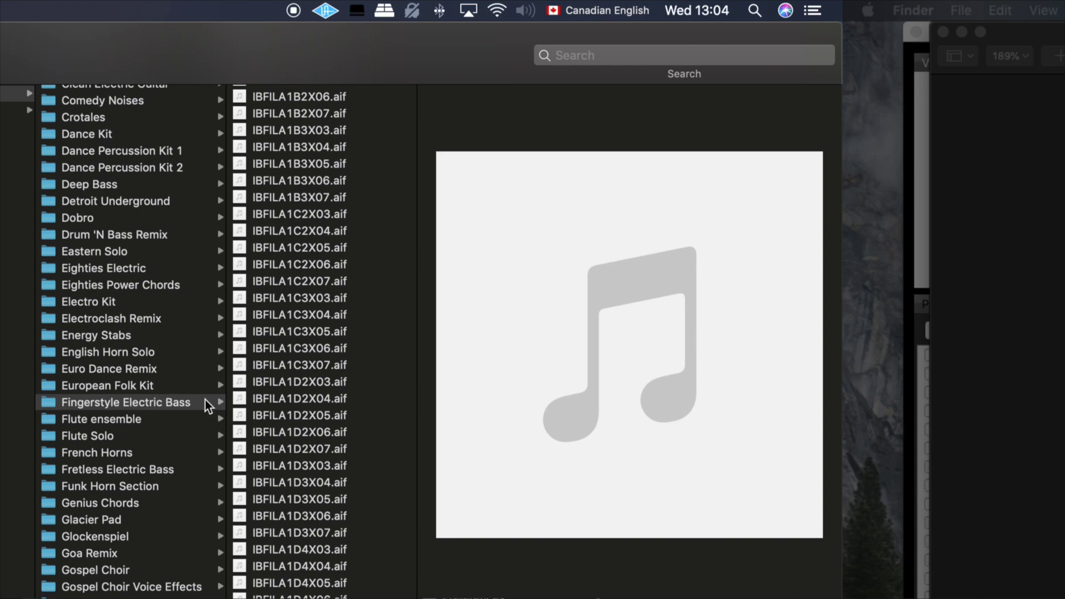
left_click(161, 404)
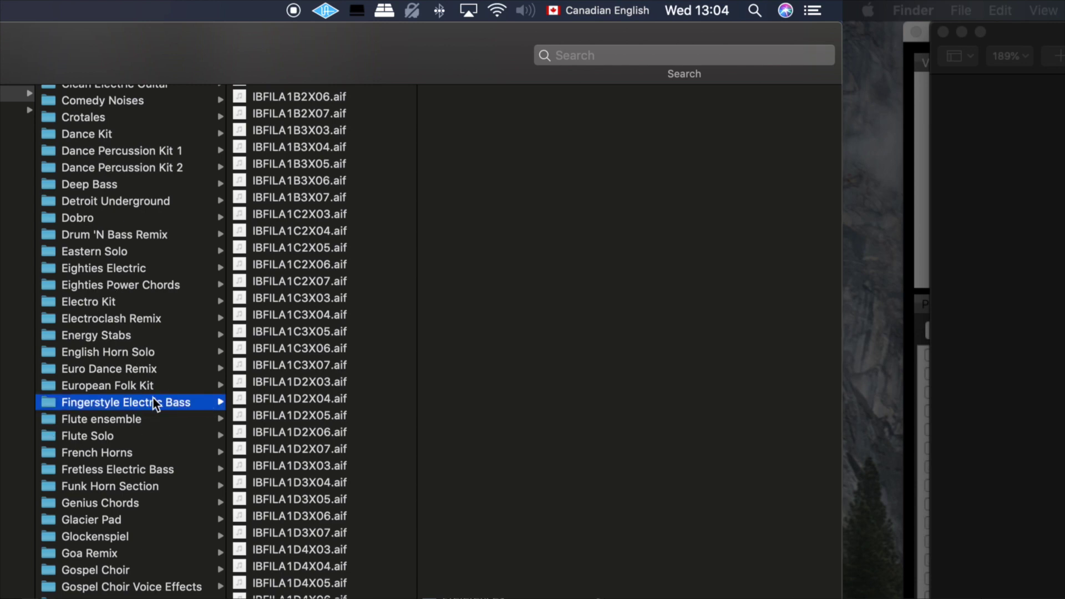
scroll(314, 457, "up", 10)
scroll(308, 389, "down", 5)
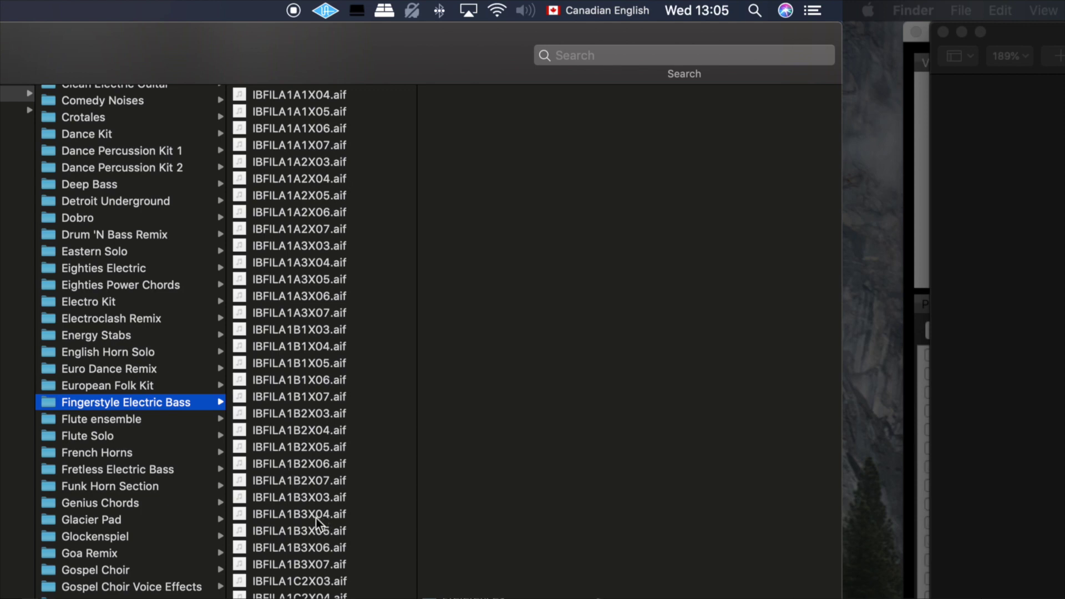
scroll(285, 468, "down", 5)
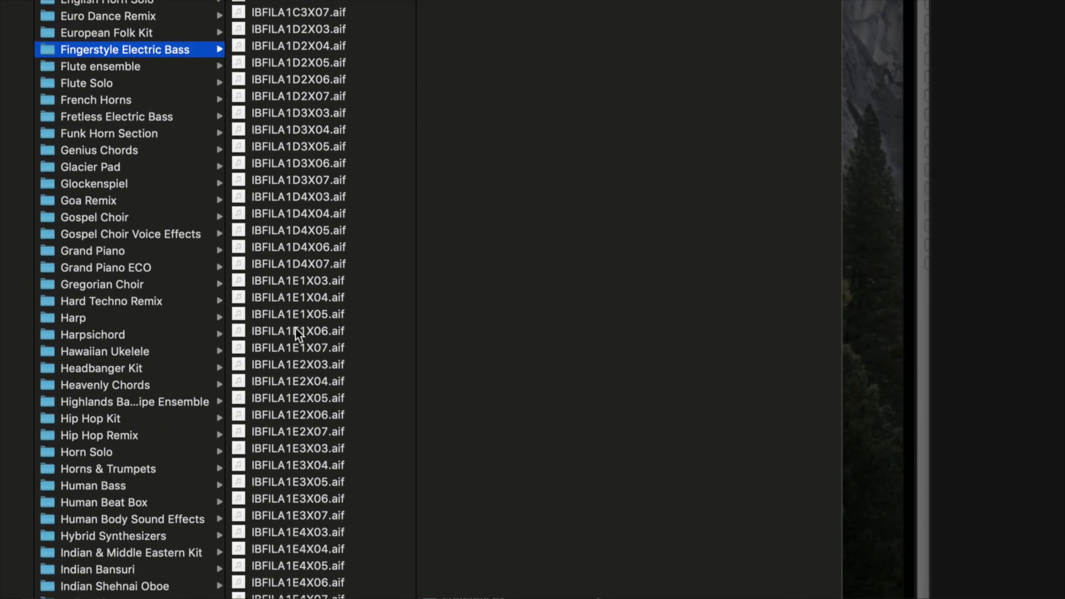
- Add the sample IBFILA1E1X03.aif from Finder to the Bass_E track at about bar 10
left_click(295, 281)
left_click(630, 17)
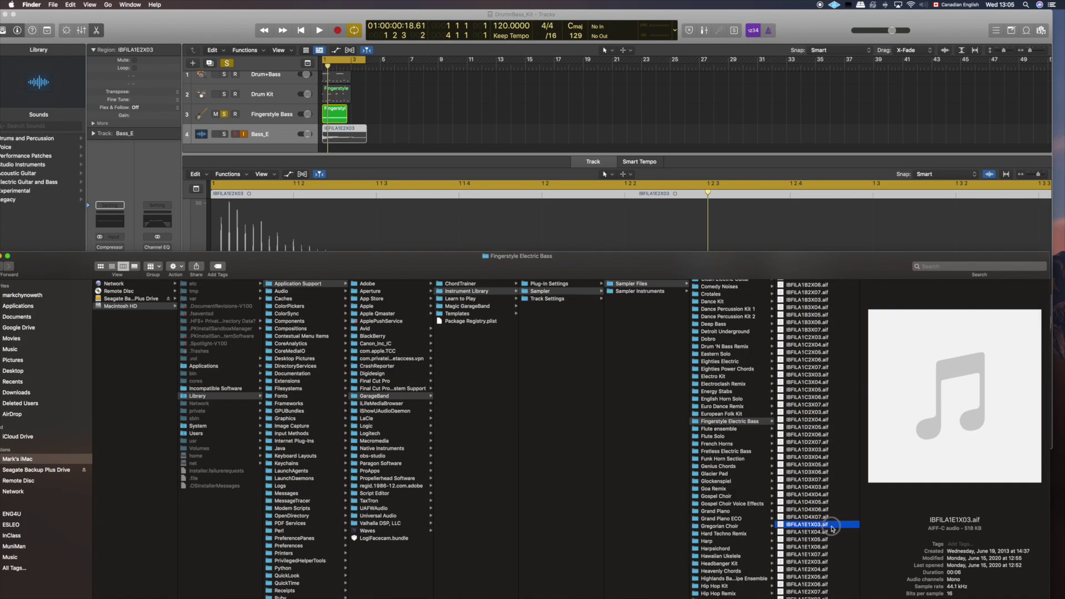
left_click_drag(808, 524, 453, 135)
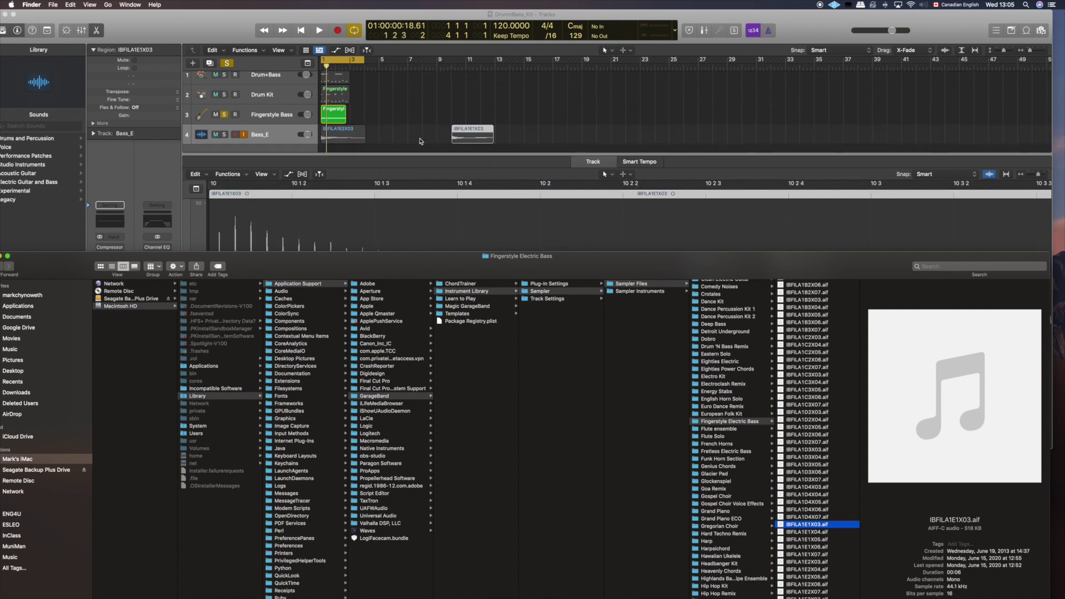
- Delete the IBFILA1E1X03 region from the Bass_E track and select the IBFILA1E2X03 region at bar 1
left_click(473, 137)
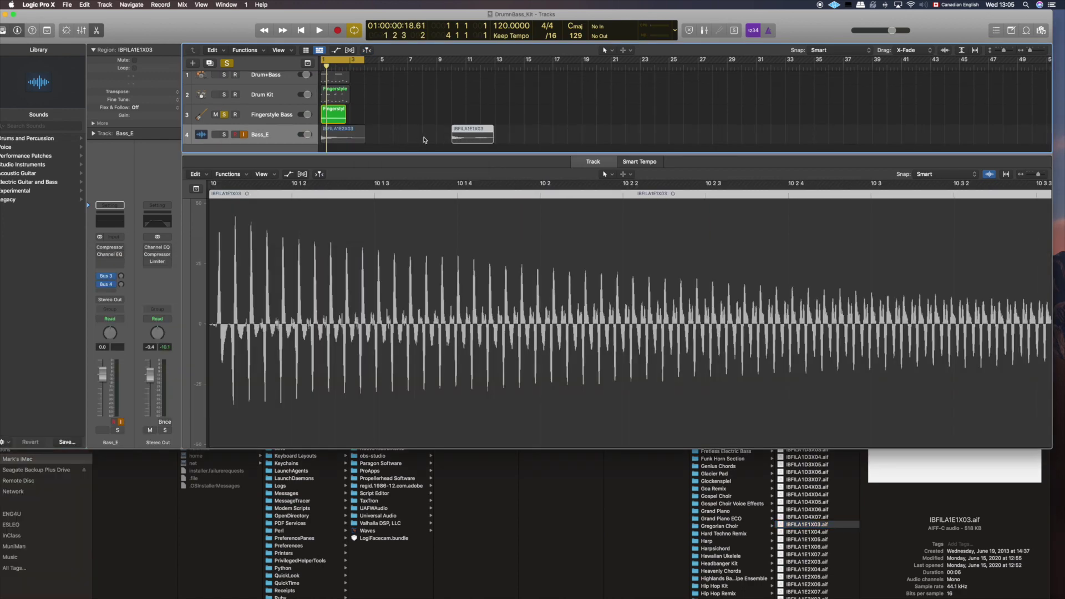
key("Delete")
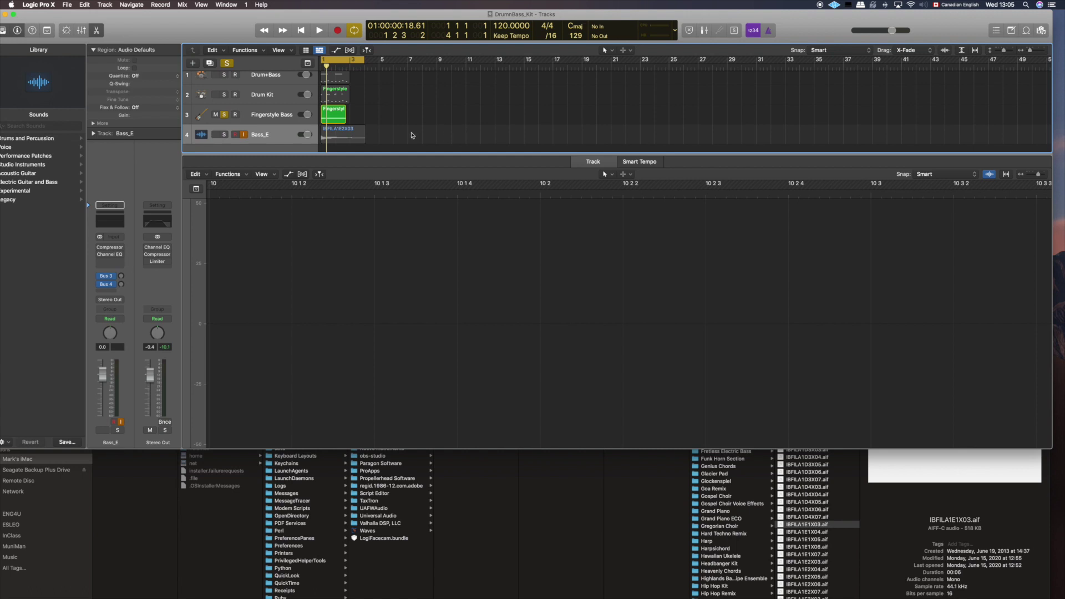
key("Left")
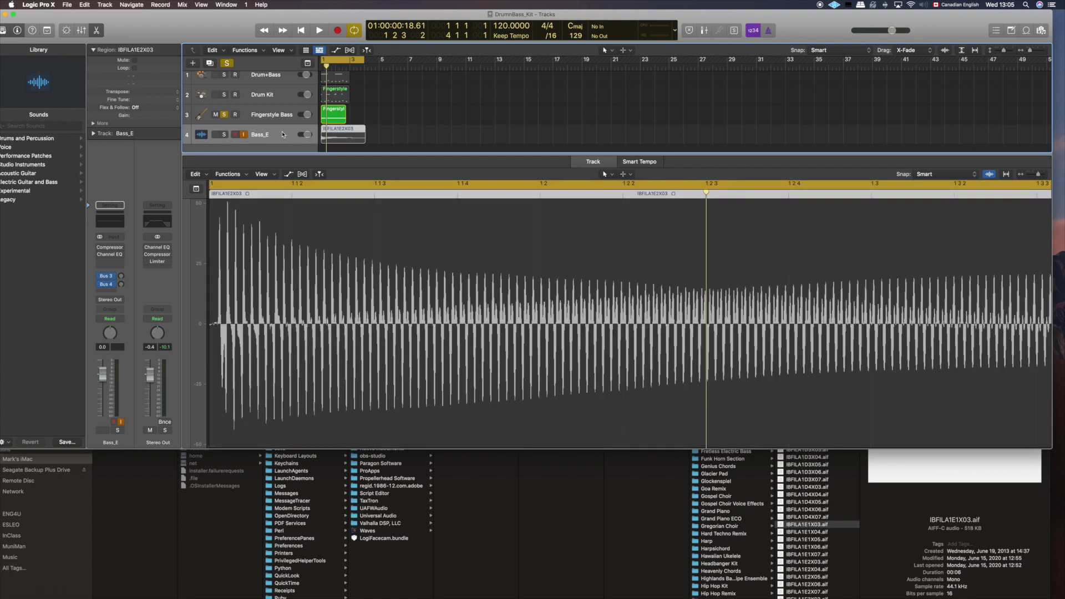
- Try gains of -5.0 dB and -10.0 dB on the Bass_E track's IBFILA1E2X03 region, ending on -4.0 dB
left_click(847, 504)
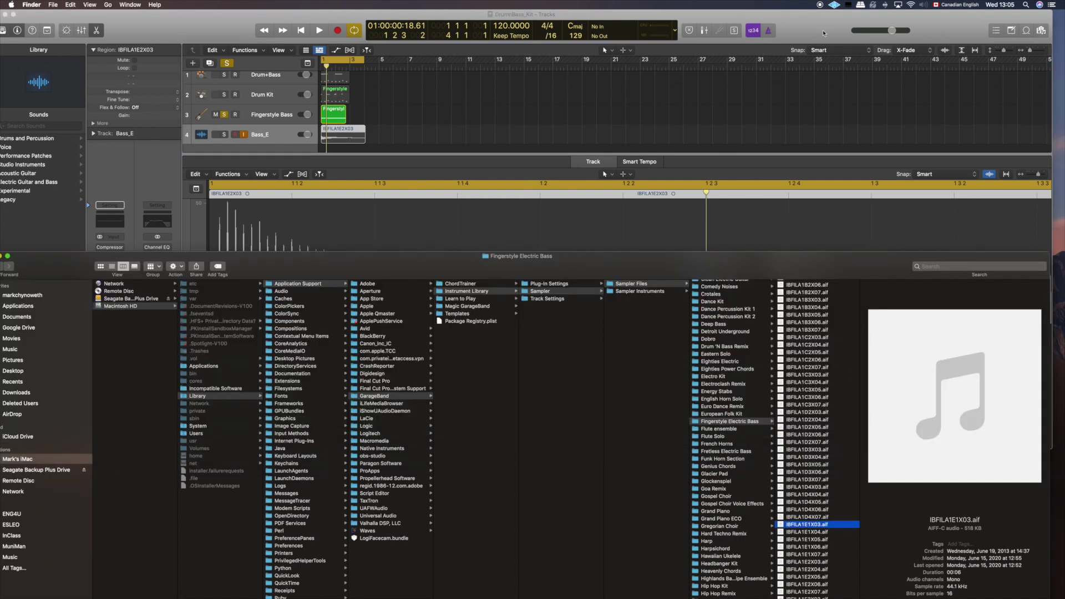
left_click(381, 160)
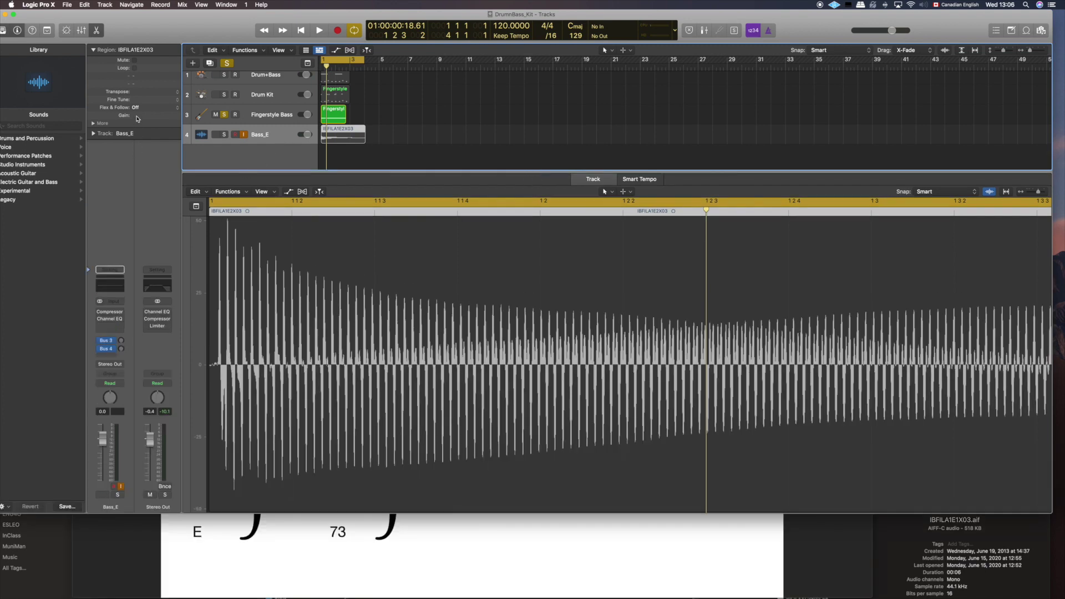
mouse_move(138, 119)
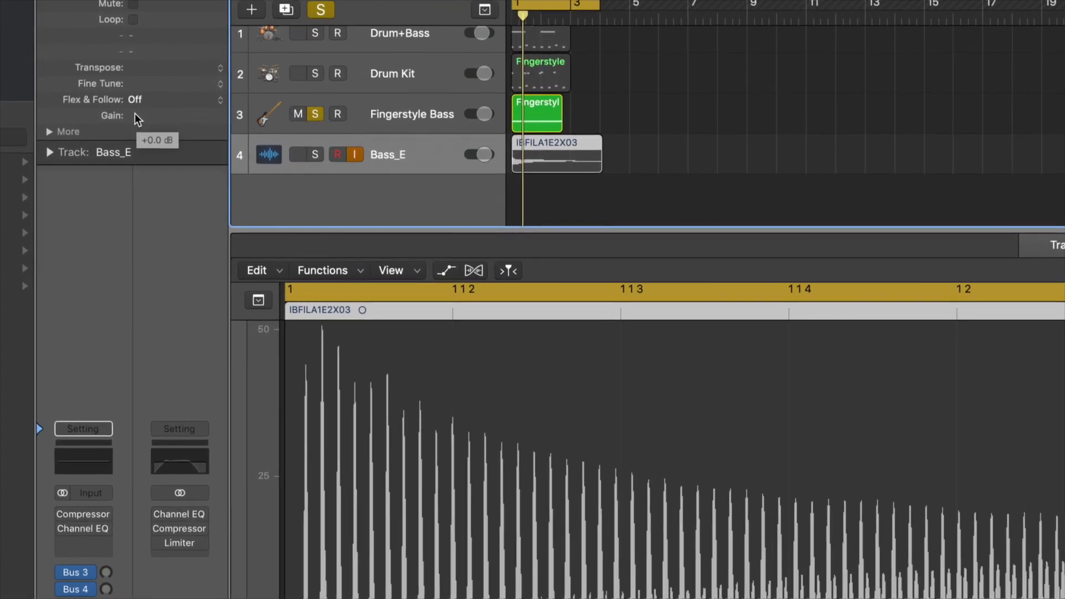
left_click_drag(136, 115, 148, 188)
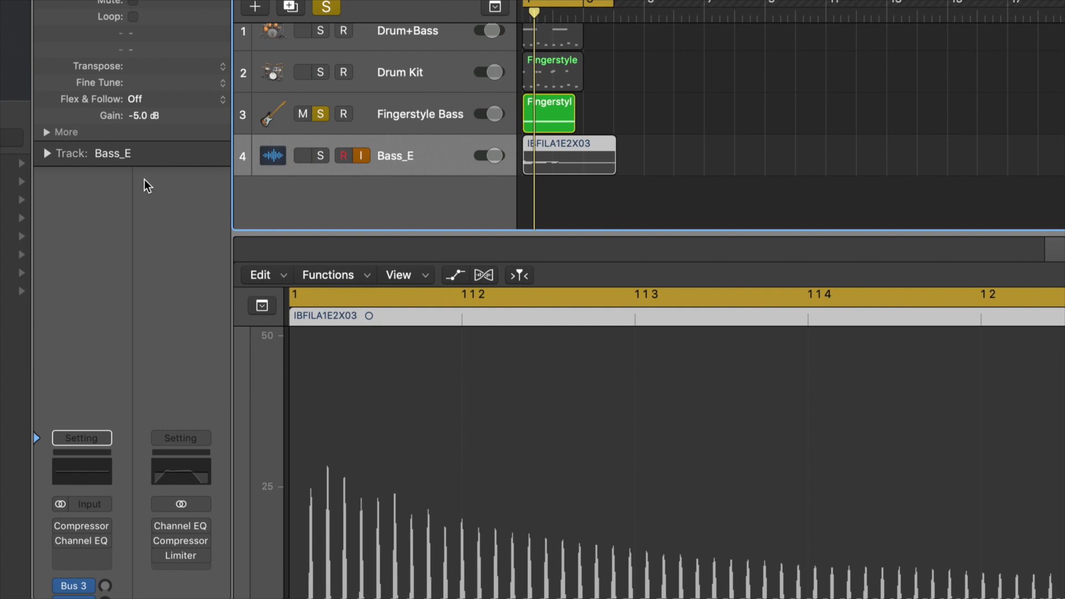
left_click_drag(142, 118, 144, 172)
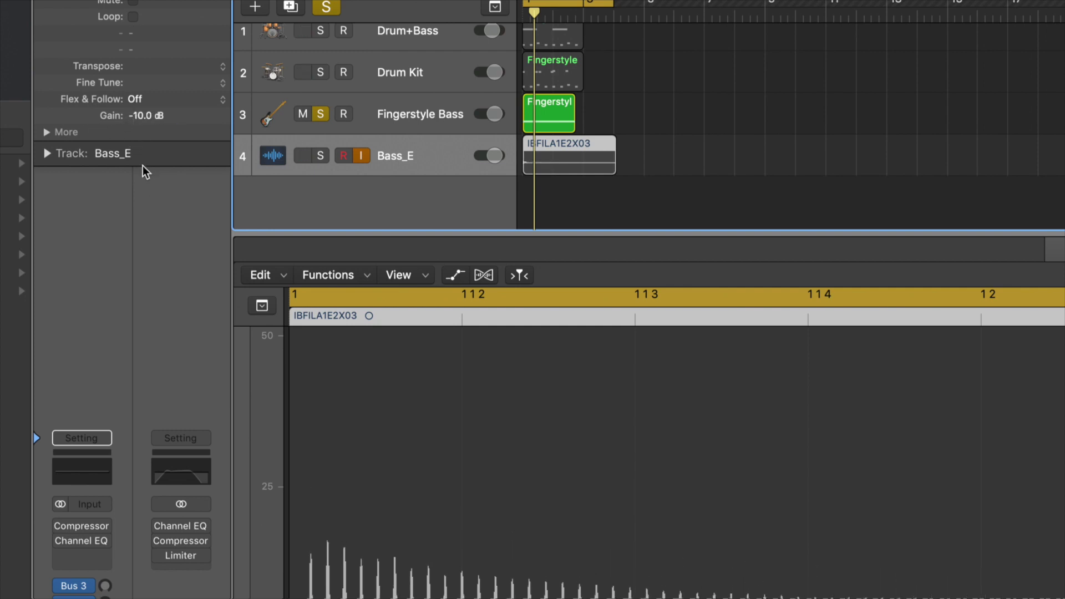
left_click_drag(155, 118, 167, 226)
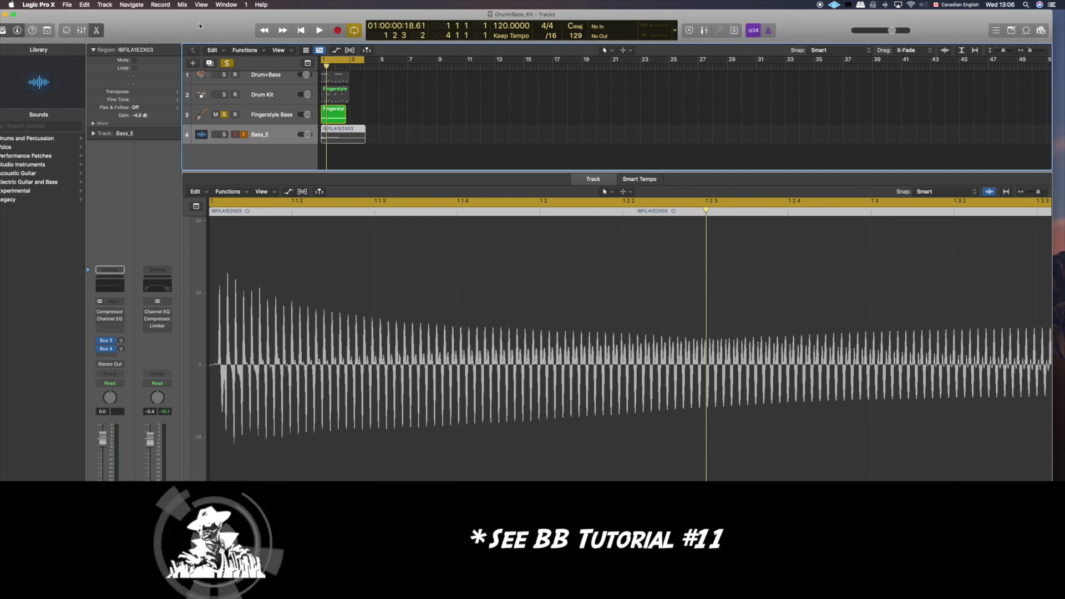
- Switch to BeatBuddy Manager and examine the Rock drum set's instruments, including the Bass E and Bass_G samples and velocity ranges
key("super+Tab")
left_click_drag(303, 84, 82, 16)
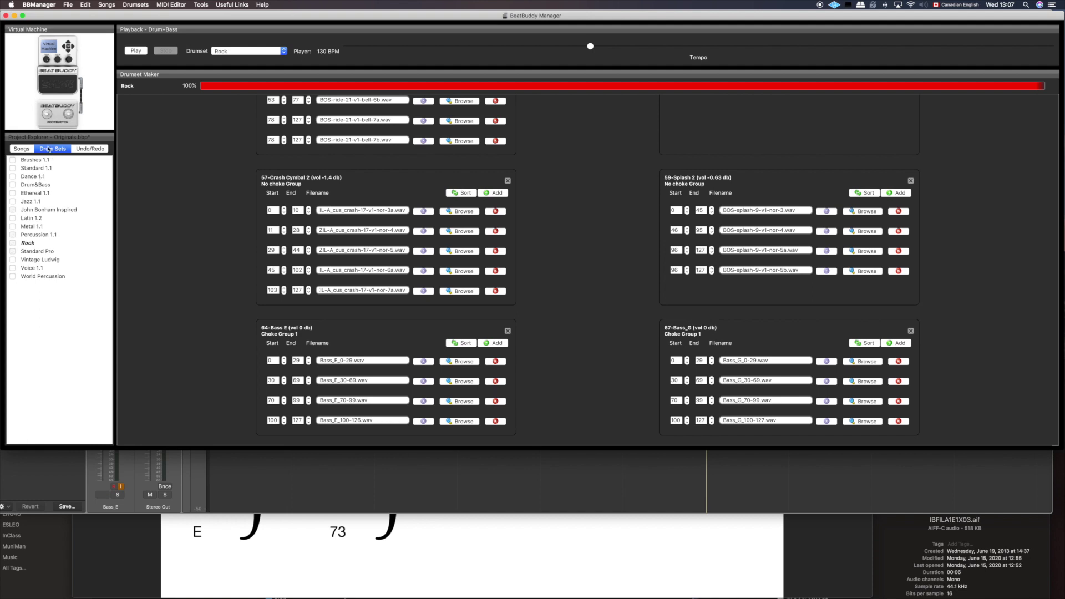
left_click(128, 4)
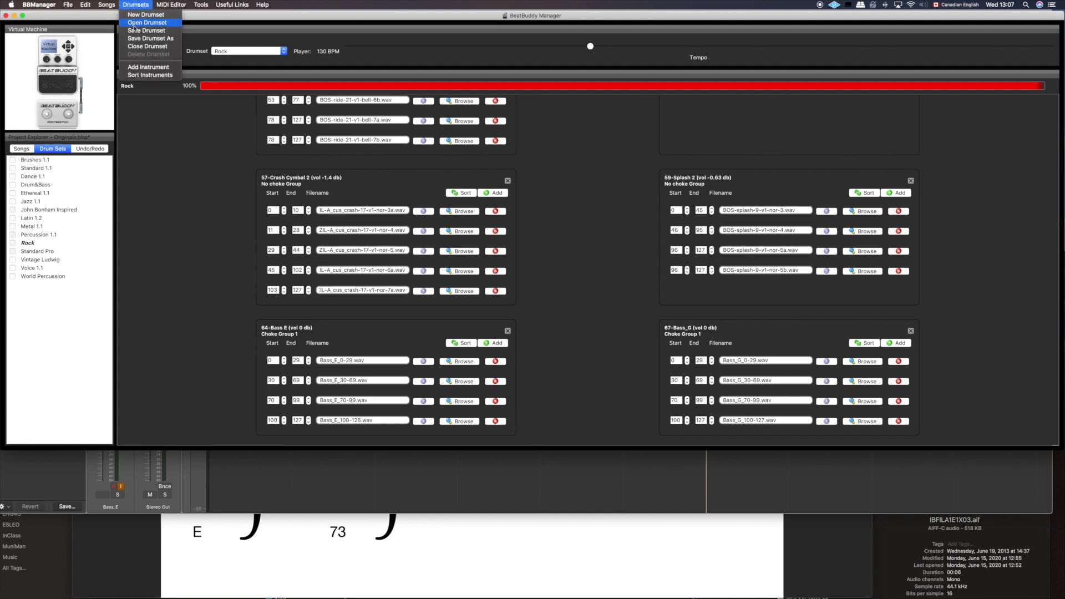
left_click(181, 161)
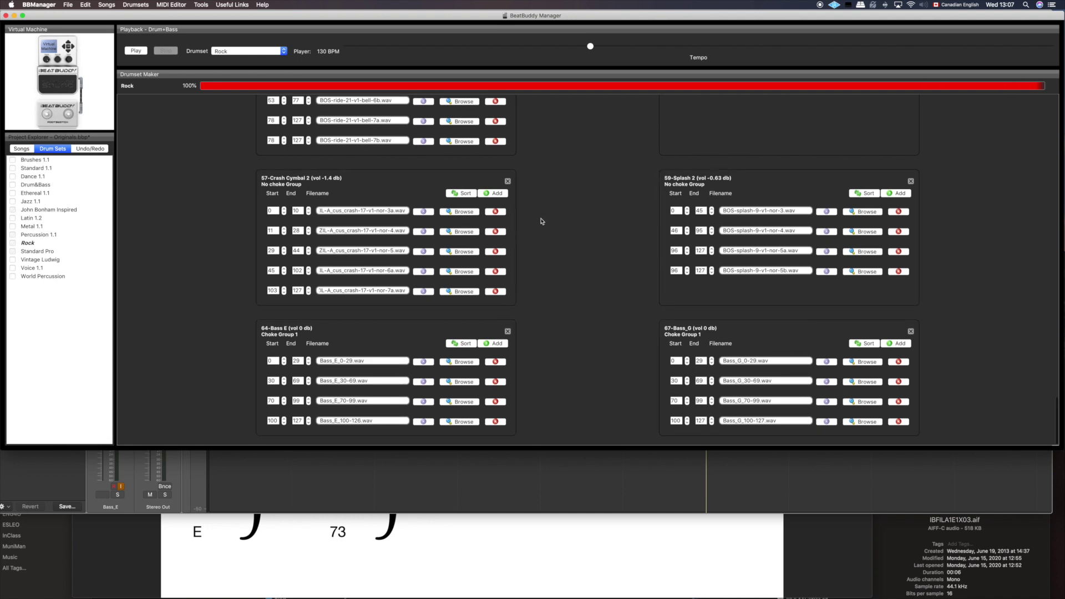
scroll(542, 221, "up", 1)
scroll(542, 220, "up", 5)
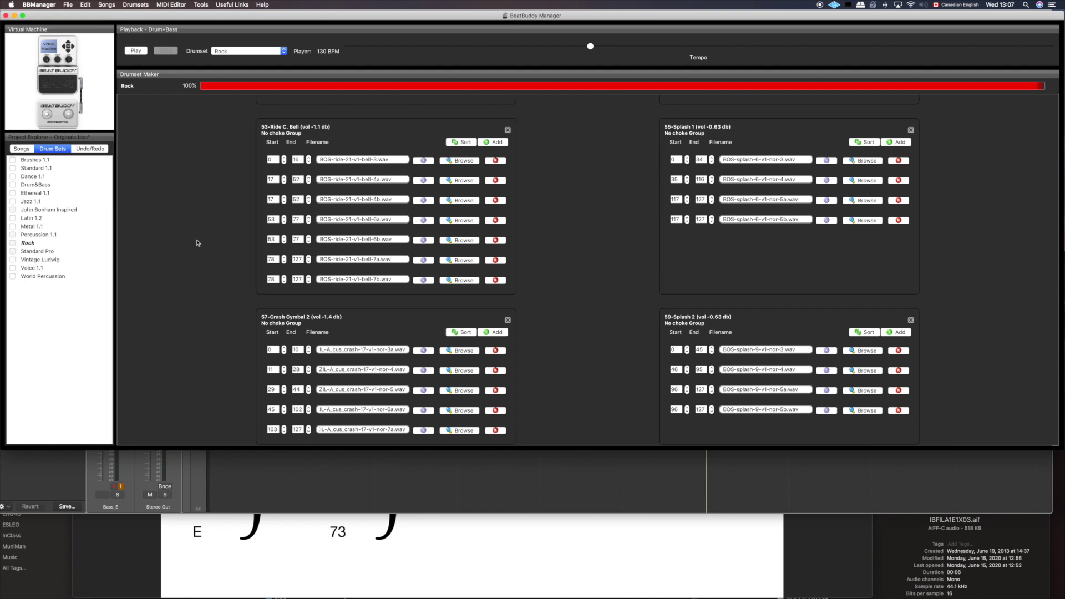
scroll(202, 252, "down", 5)
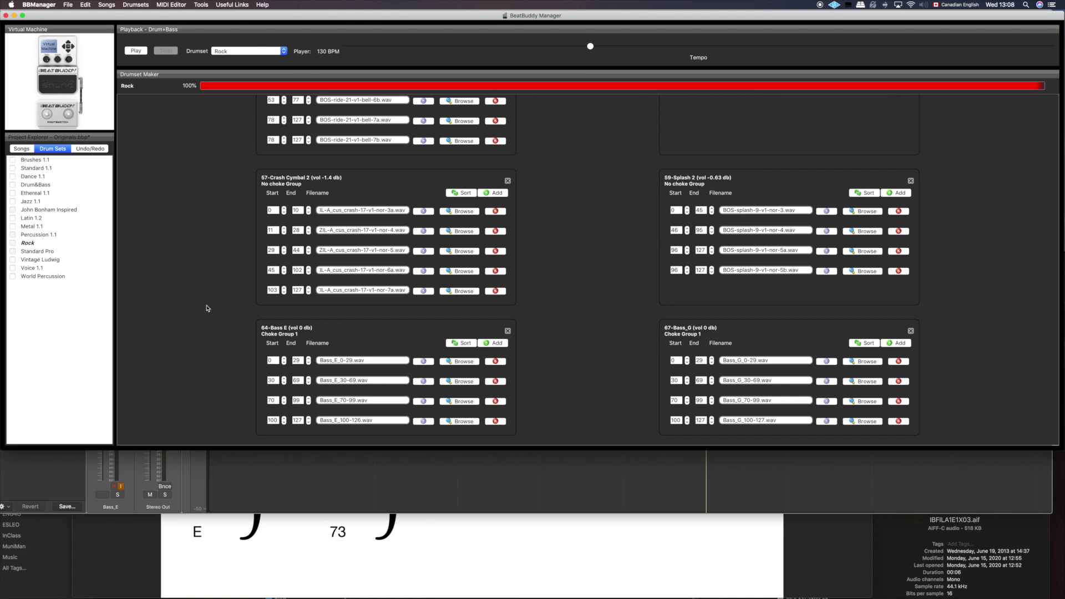
- Show the songs and play the Drum_Bass_Main loop of the Drum+Bass song
left_click(22, 149)
left_click(272, 374)
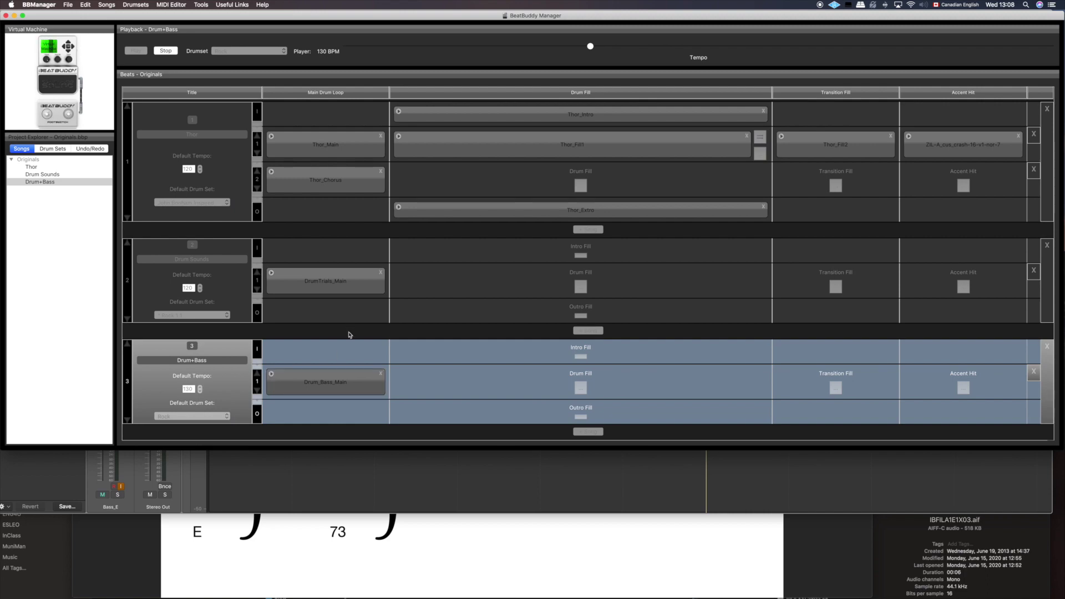
- Switch to Logic Pro X and solo the Drum Kit track instead of the Fingerstyle Bass track
left_click(431, 474)
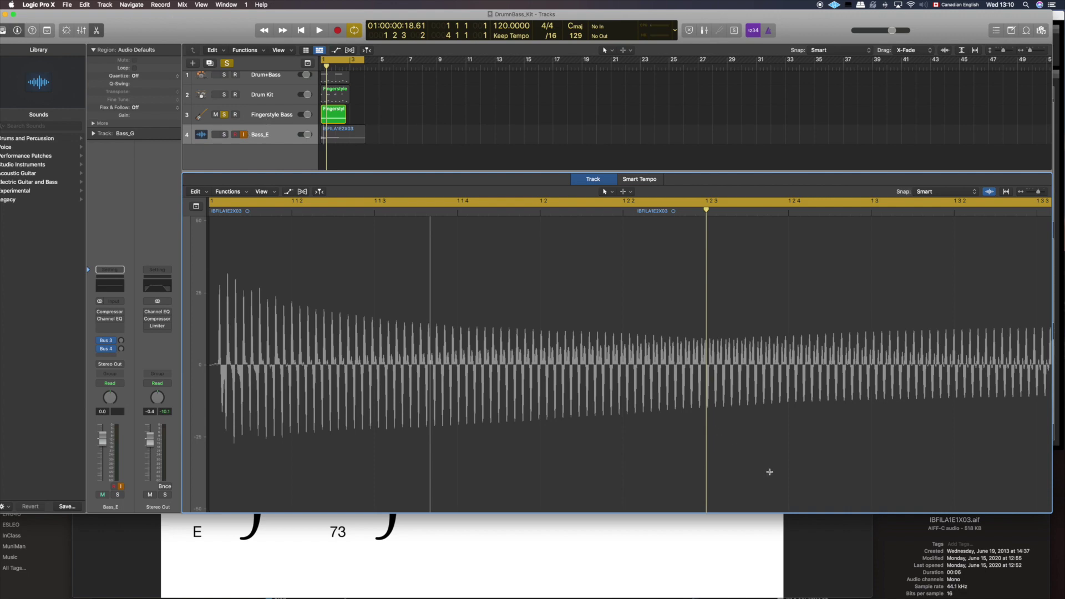
mouse_move(481, 583)
left_click(262, 98)
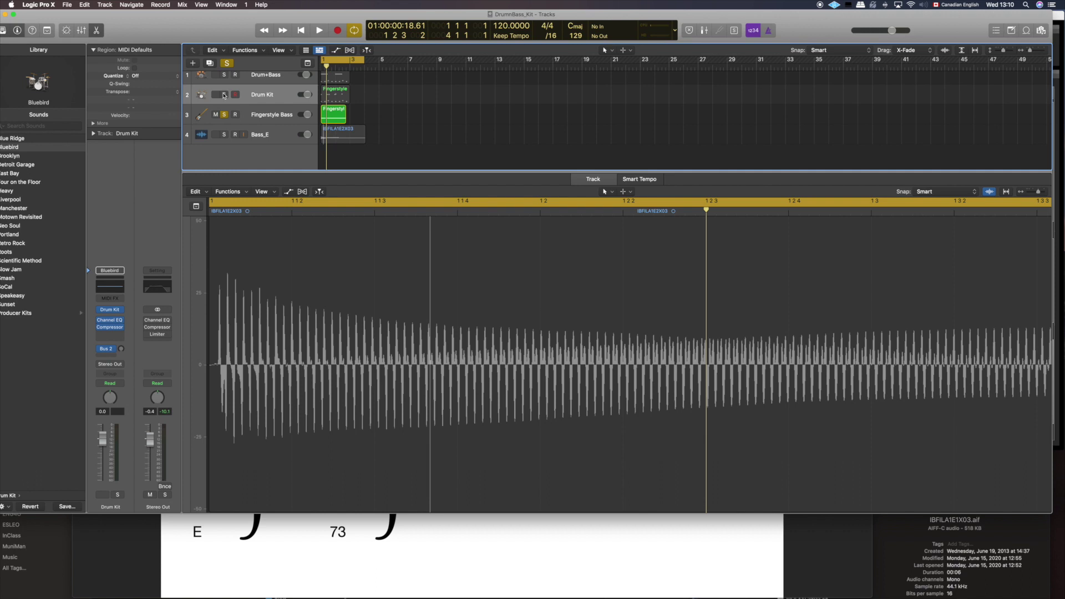
left_click(224, 95)
left_click(226, 115)
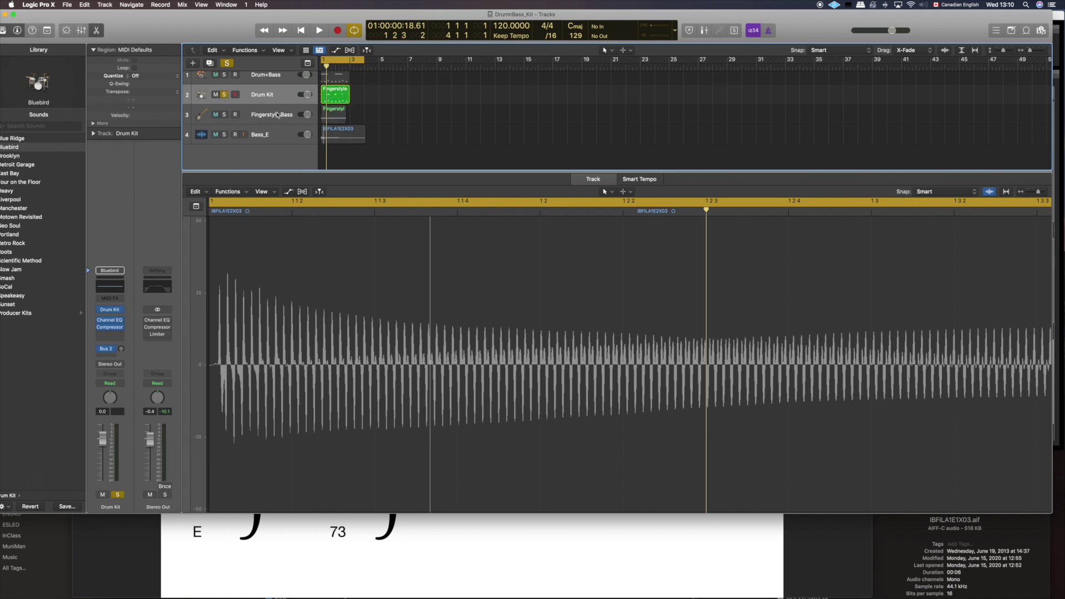
- Examine the kick and snare notes and the E3 and G3 bass notes in the Drum Kit track's region
scroll(277, 117, "up", 1)
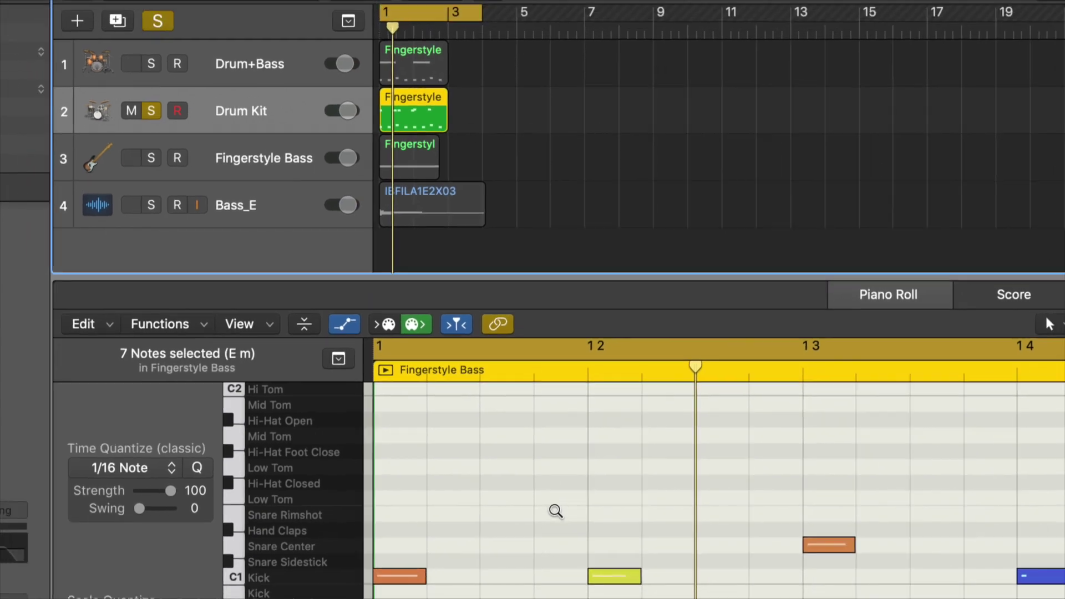
mouse_move(960, 482)
left_mouse_down()
mouse_move(768, 438)
mouse_move(482, 400)
left_mouse_up()
scroll(522, 416, "up", 10)
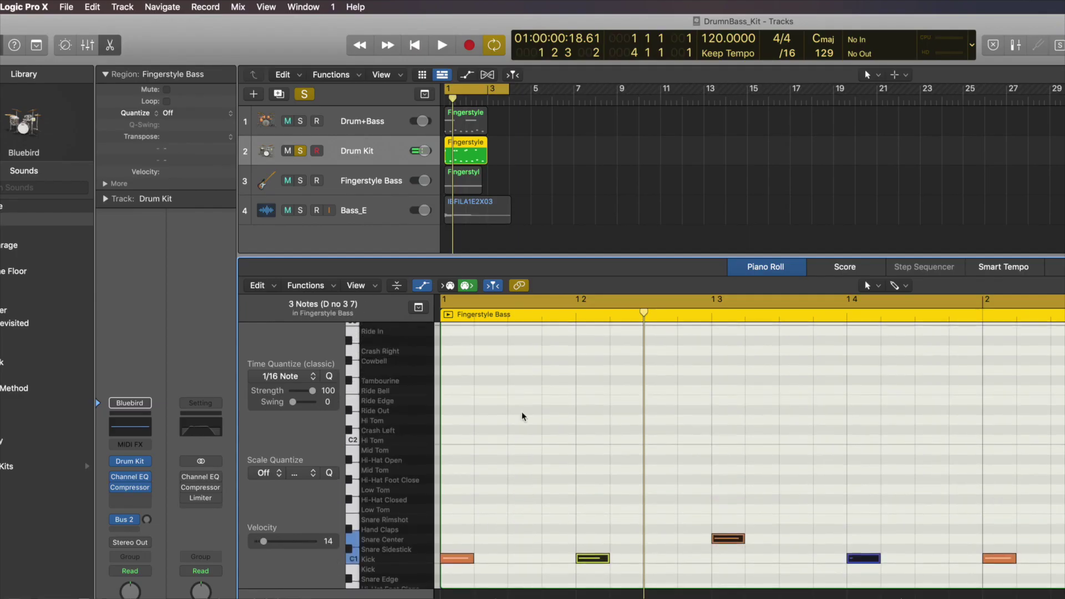
left_click_drag(1020, 485, 444, 387)
mouse_move(439, 429)
left_mouse_down()
mouse_move(441, 438)
mouse_move(450, 413)
left_mouse_up()
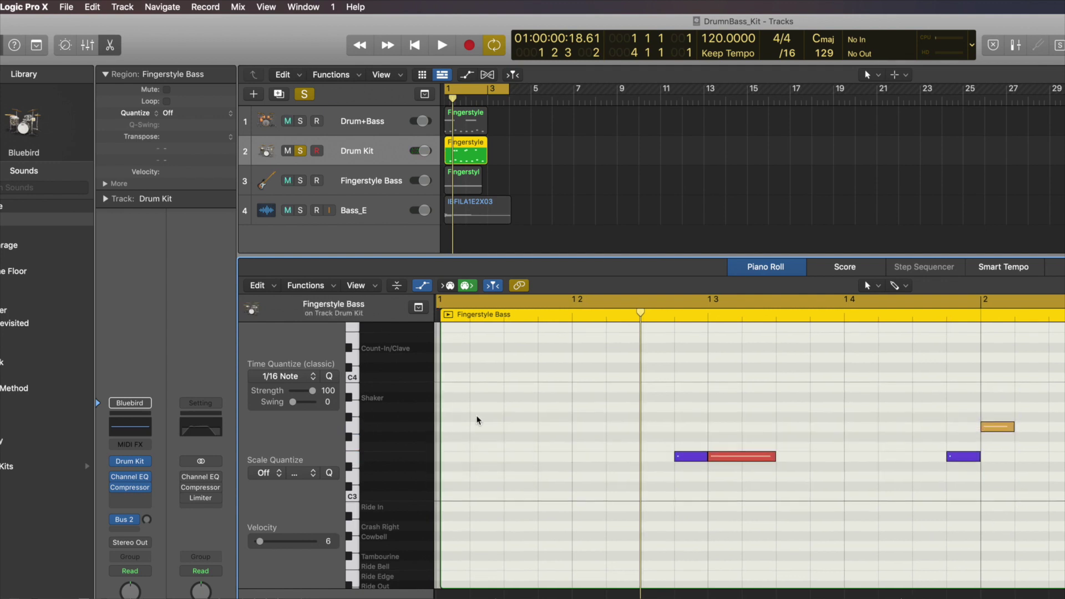
key("super+z")
left_click(466, 420)
left_click_drag(461, 420, 1018, 502)
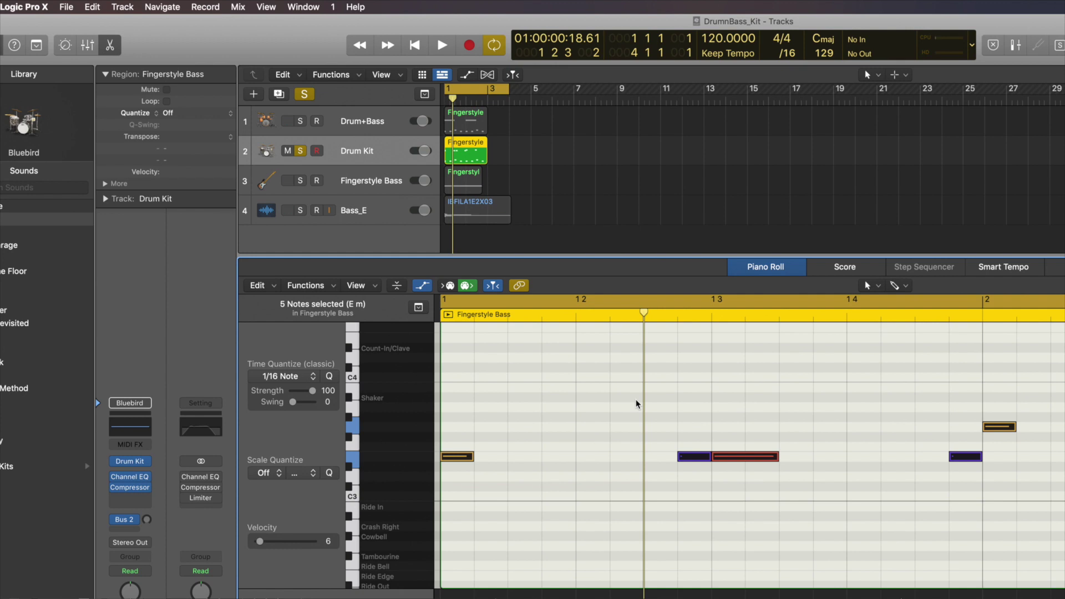
left_click(635, 405)
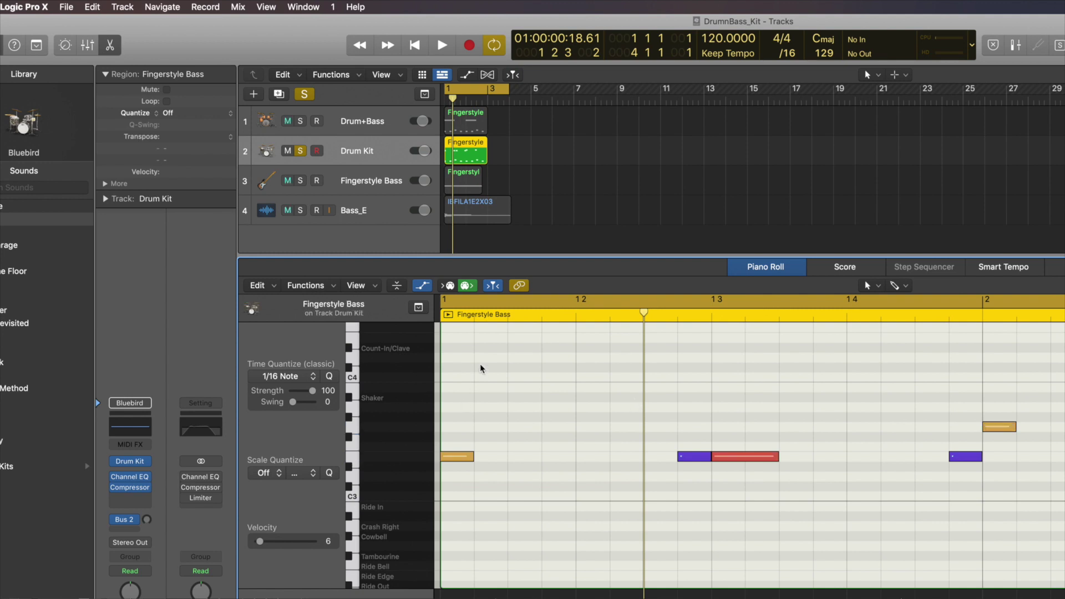
- Turn off the Drum Kit solo with the Drum+Bass track selected, and reduce the height of the project window
left_click(387, 155)
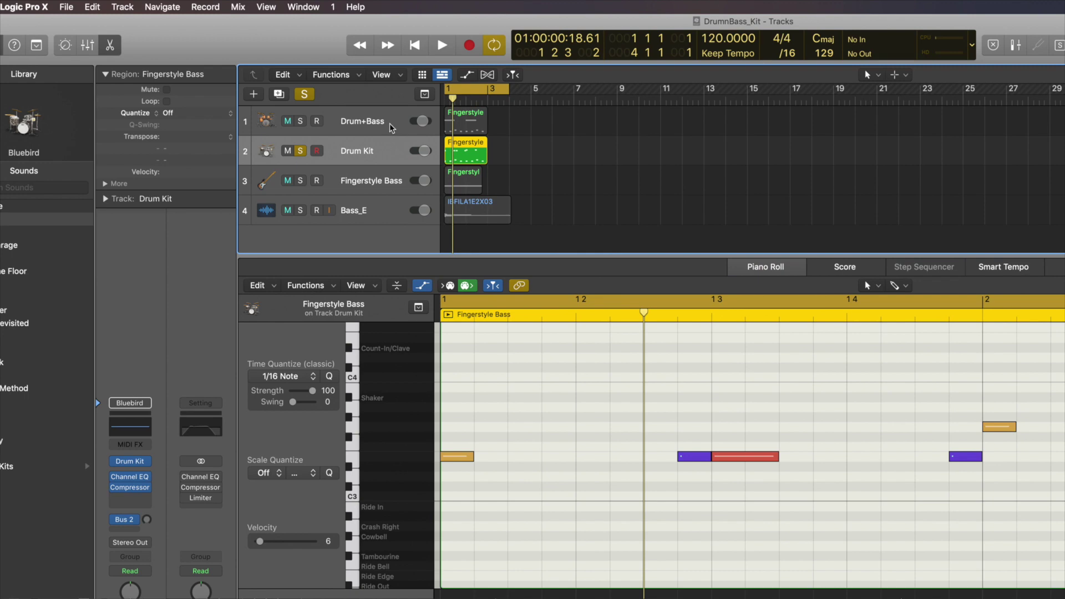
left_click(391, 126)
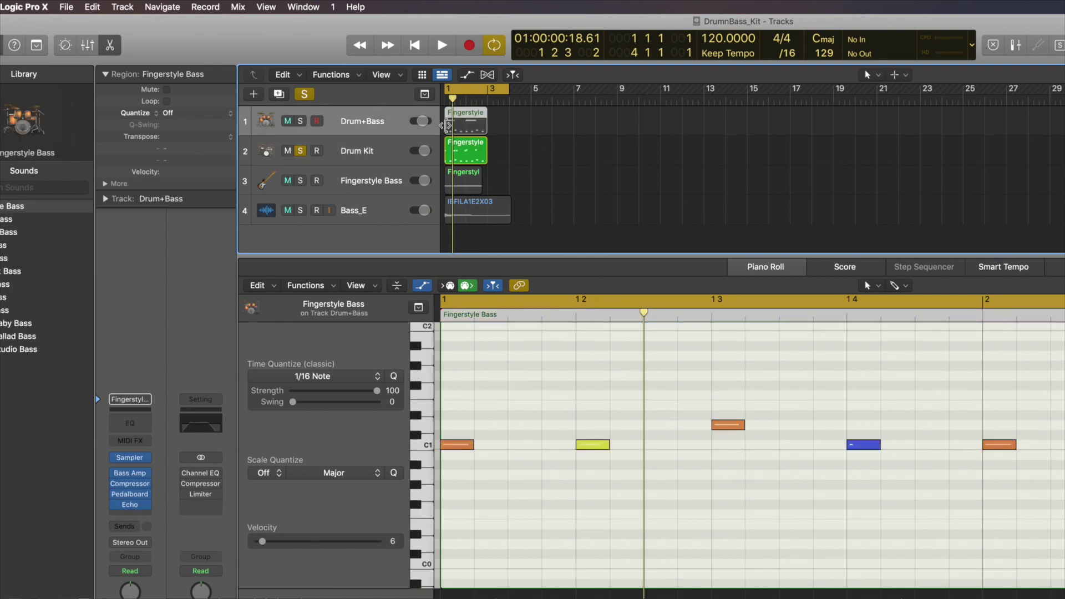
left_click(300, 151)
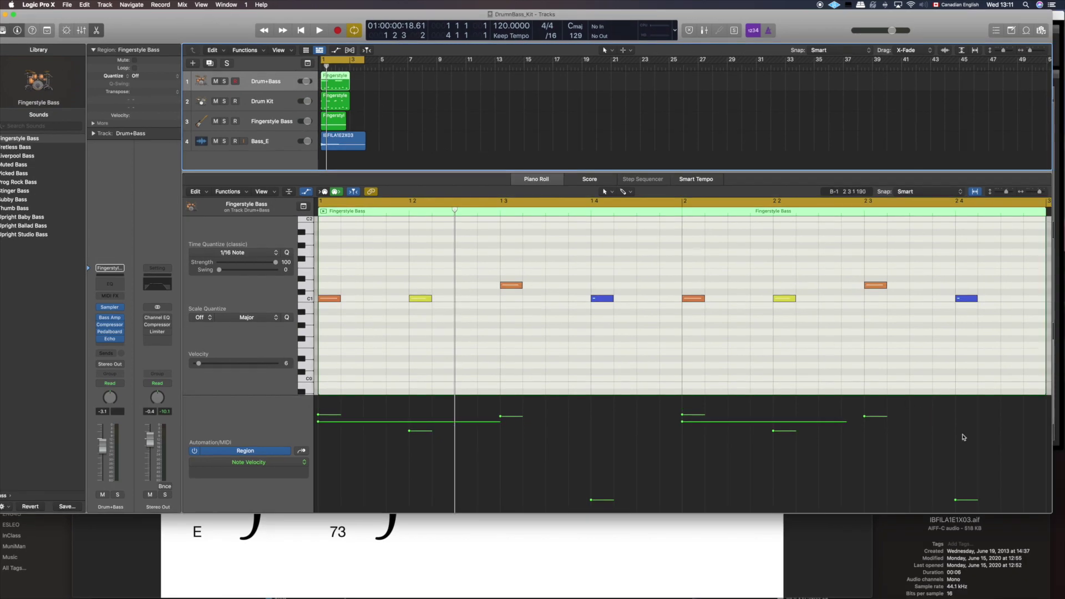
left_click_drag(1053, 515, 1050, 463)
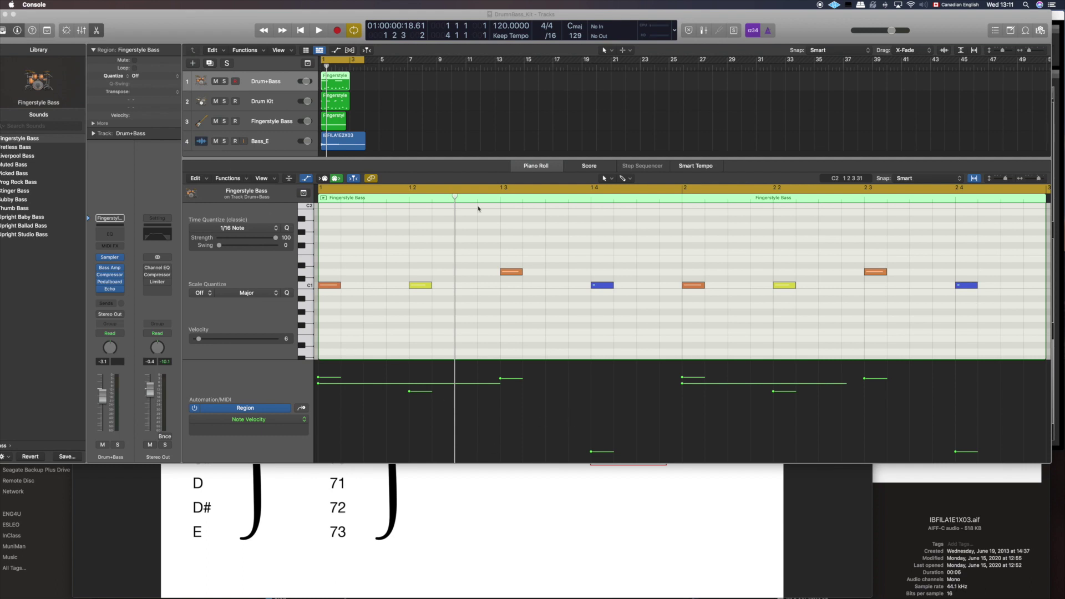
- Open the Drum+Bass track's Sampler and audition the E3 and G3 keys of the Bass Notes group
left_click(249, 22)
left_click(225, 4)
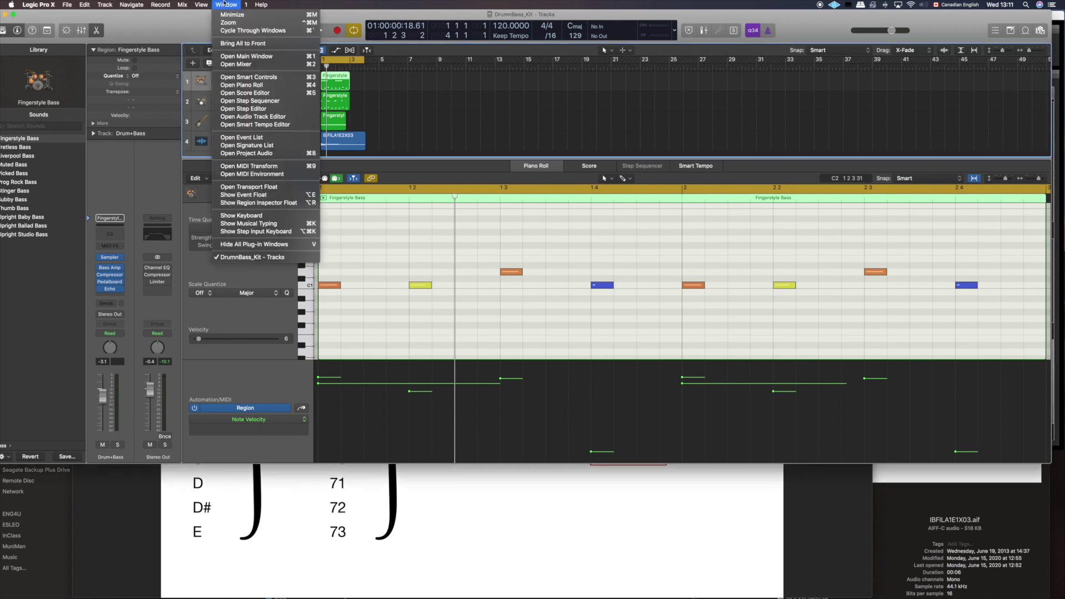
left_click(238, 64)
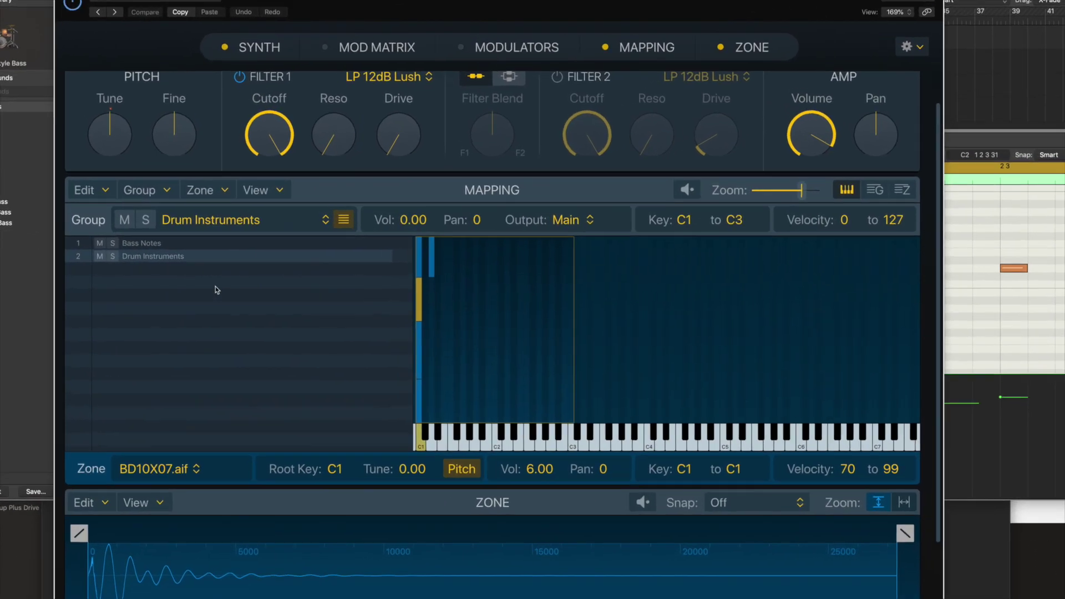
left_click(181, 244)
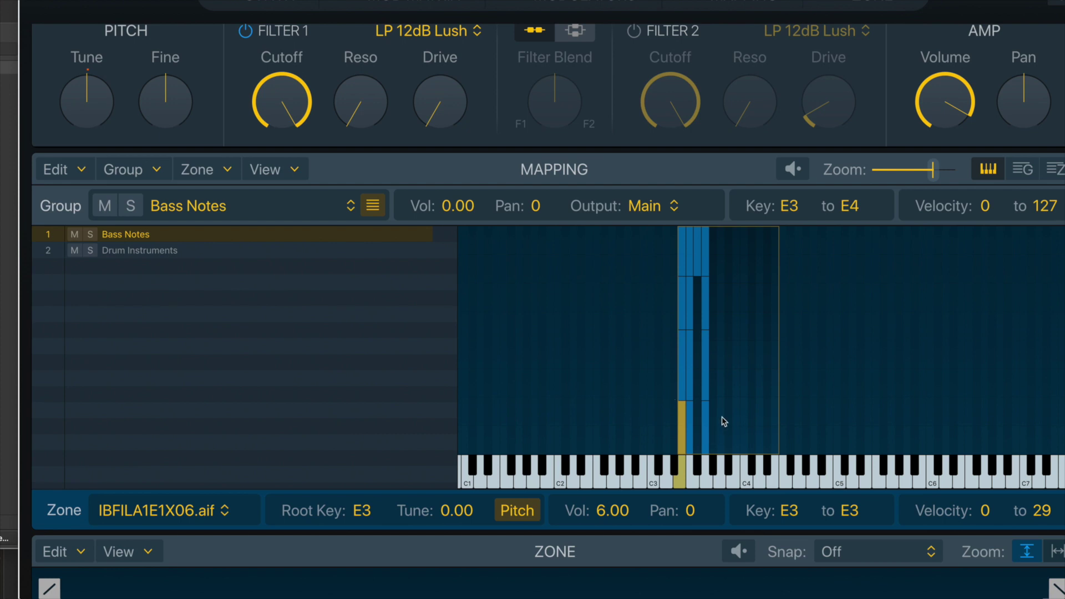
left_click(680, 486)
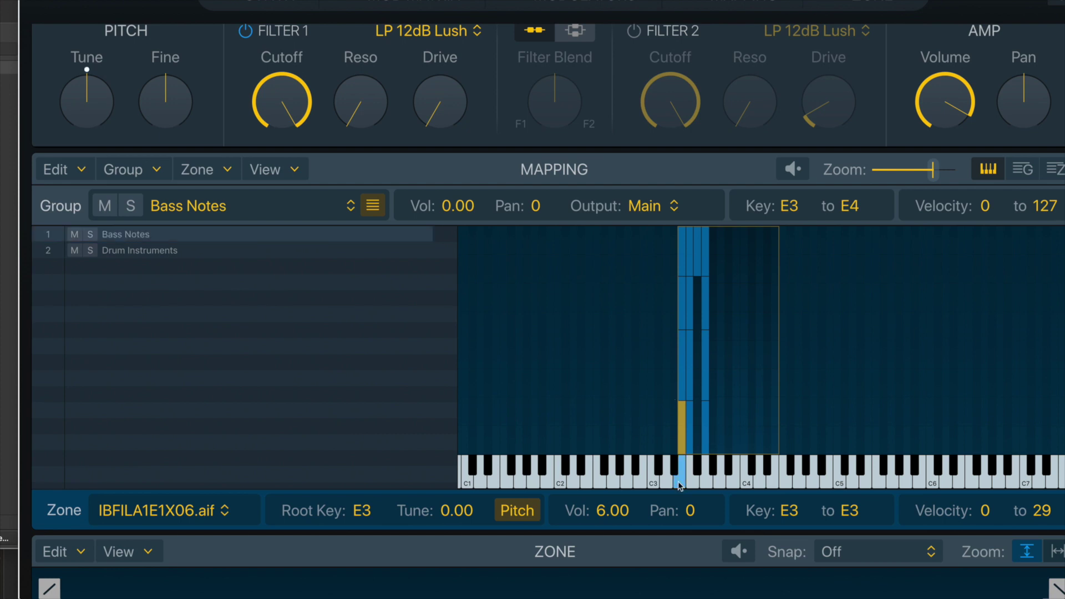
left_click(706, 485)
left_click(707, 484)
left_click(682, 481)
left_click(386, 236)
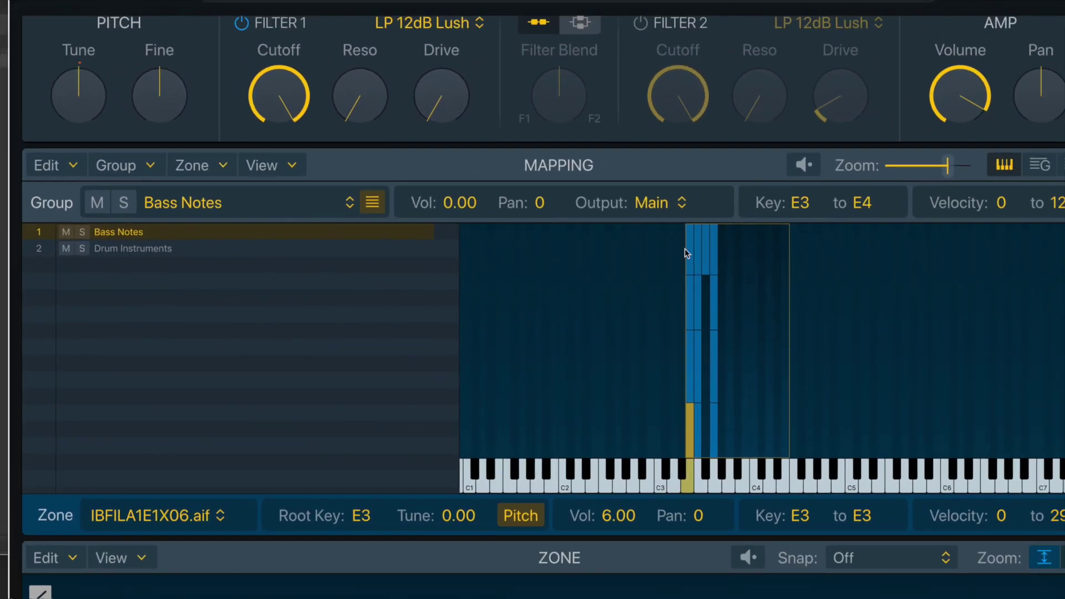
- Inspect the velocity zones mapped to E3 and G3 in the Bass Notes group
left_click(691, 258)
left_click(688, 295)
left_click(691, 363)
left_click(690, 421)
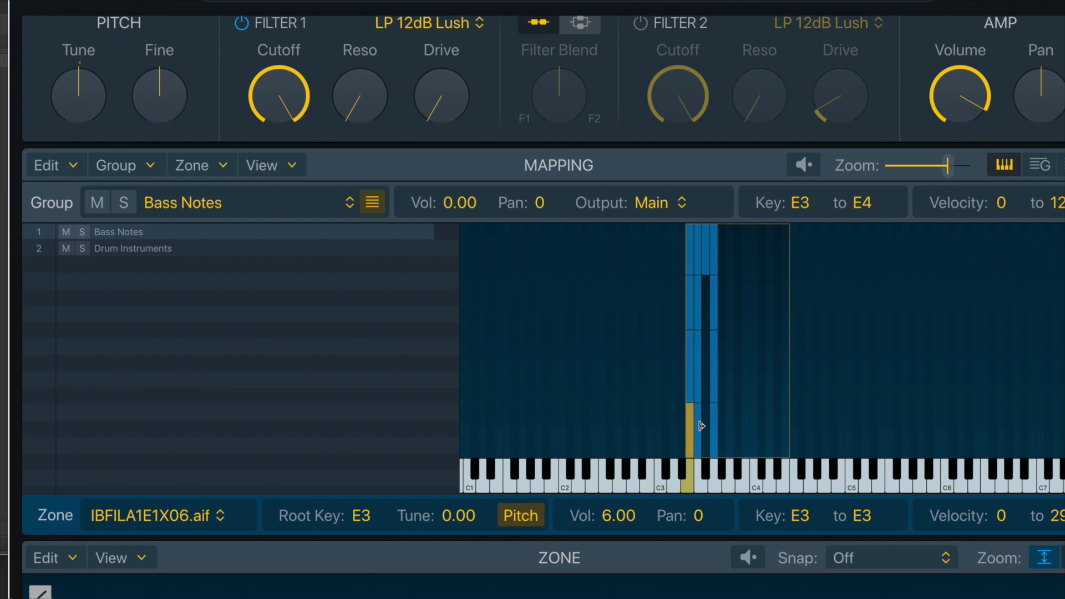
left_click(712, 432)
left_click(714, 366)
left_click(714, 300)
left_click(714, 258)
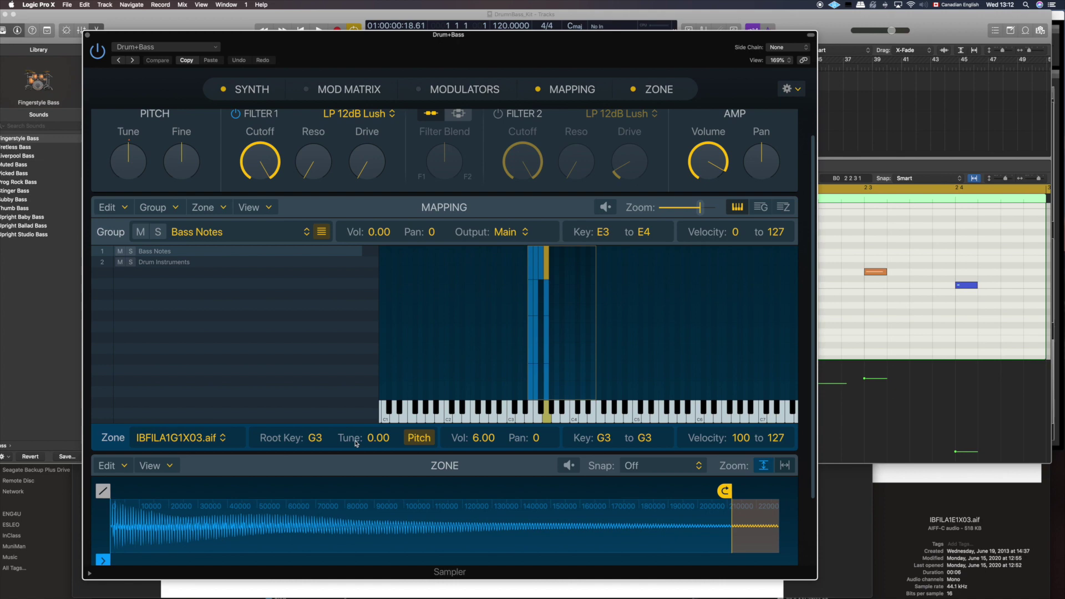
left_click(547, 300)
left_click(548, 341)
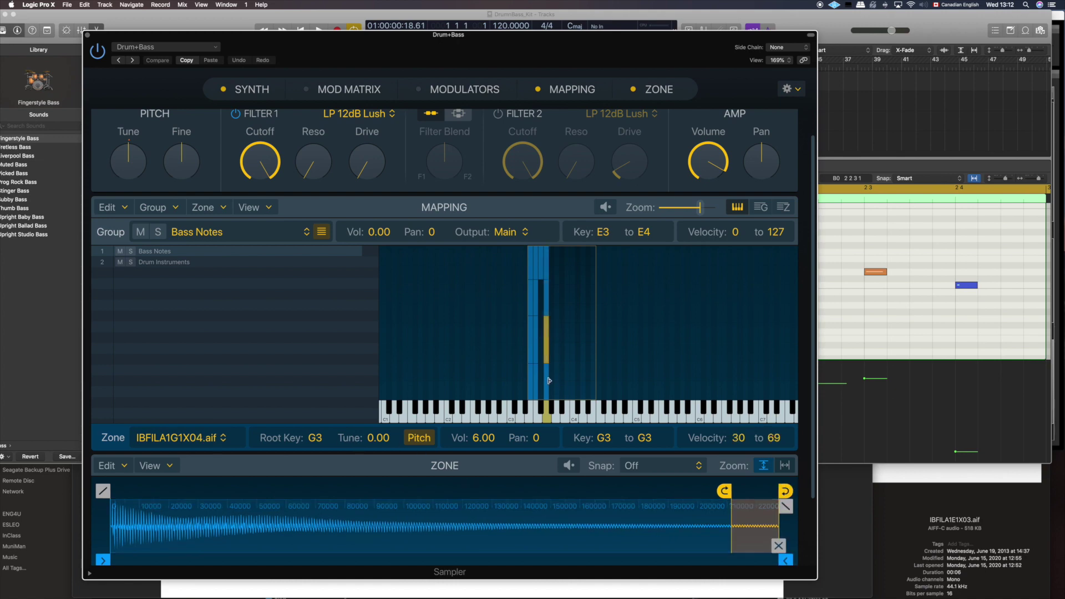
left_click(548, 383)
- Inspect the Drum Instruments group, audition its D1 snare sample and close the Sampler
left_click(289, 262)
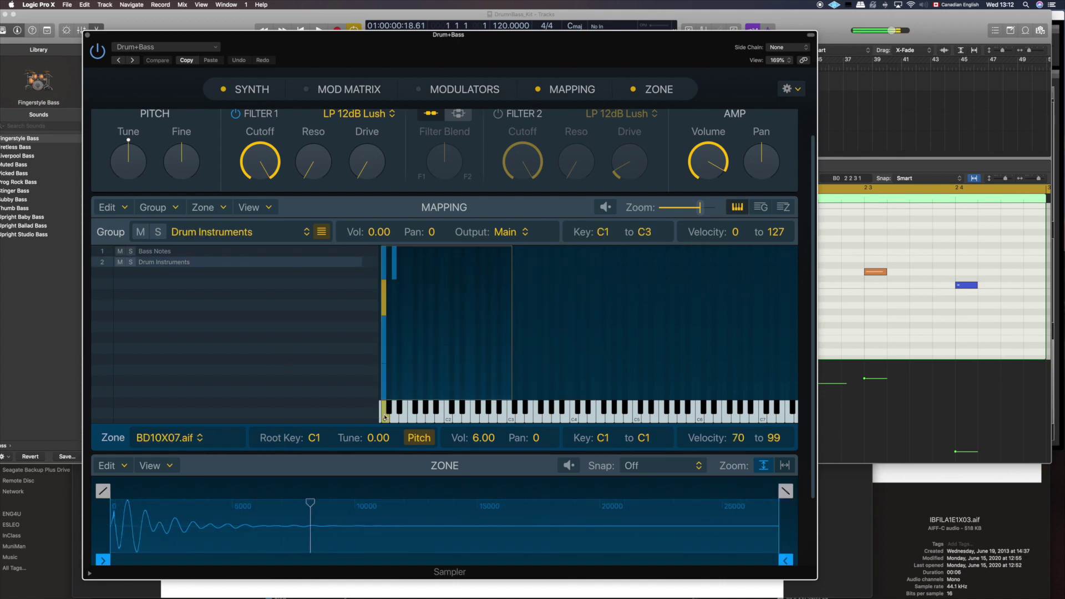
left_click(395, 419)
left_click(826, 31)
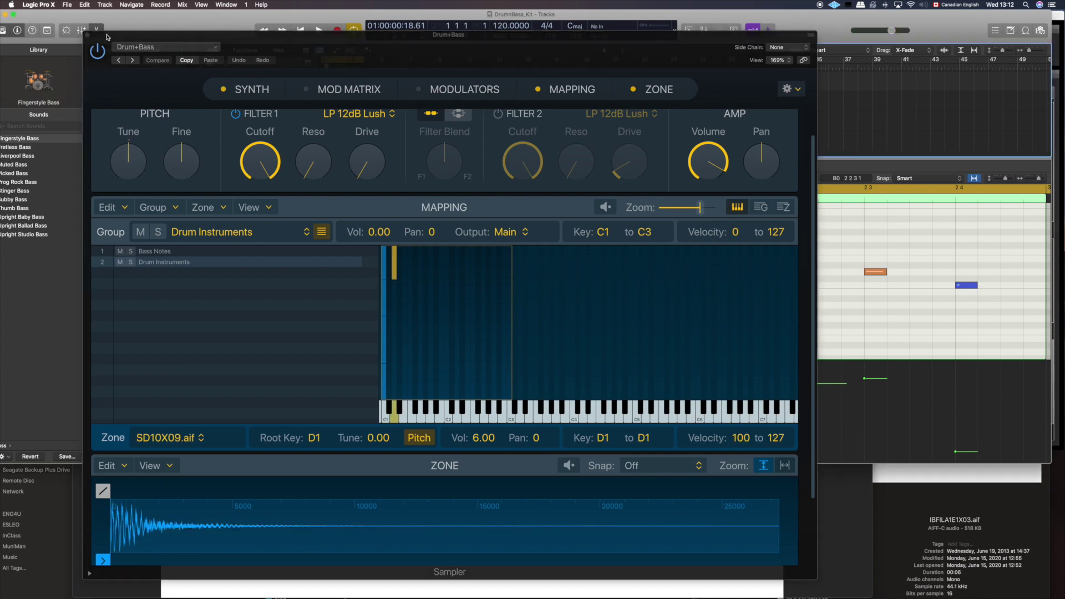
left_click(87, 36)
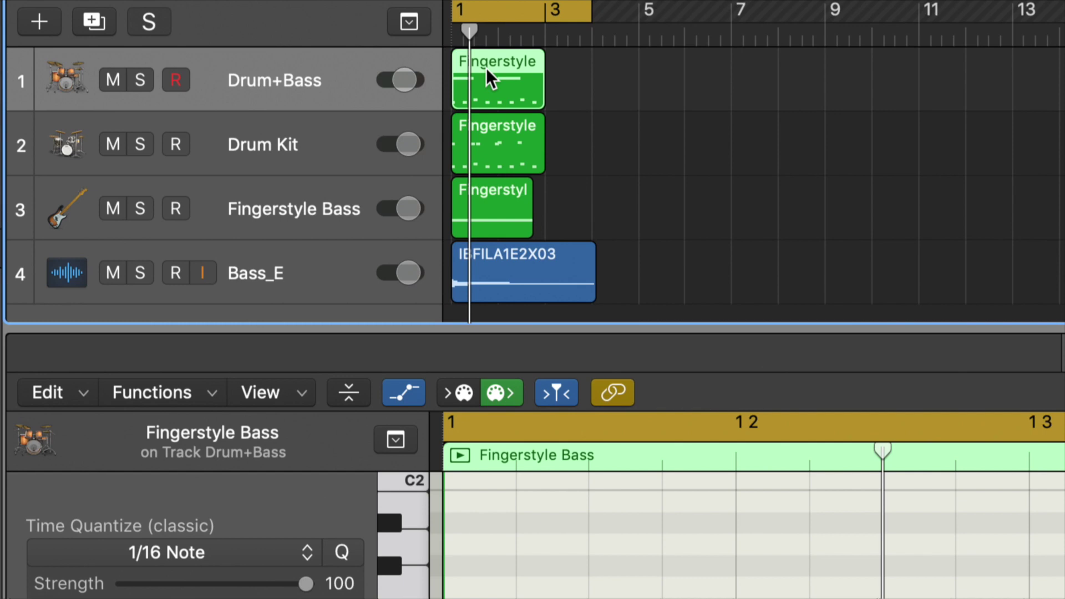
- Solo the Drum+Bass track and play its region
key("s")
key("space")
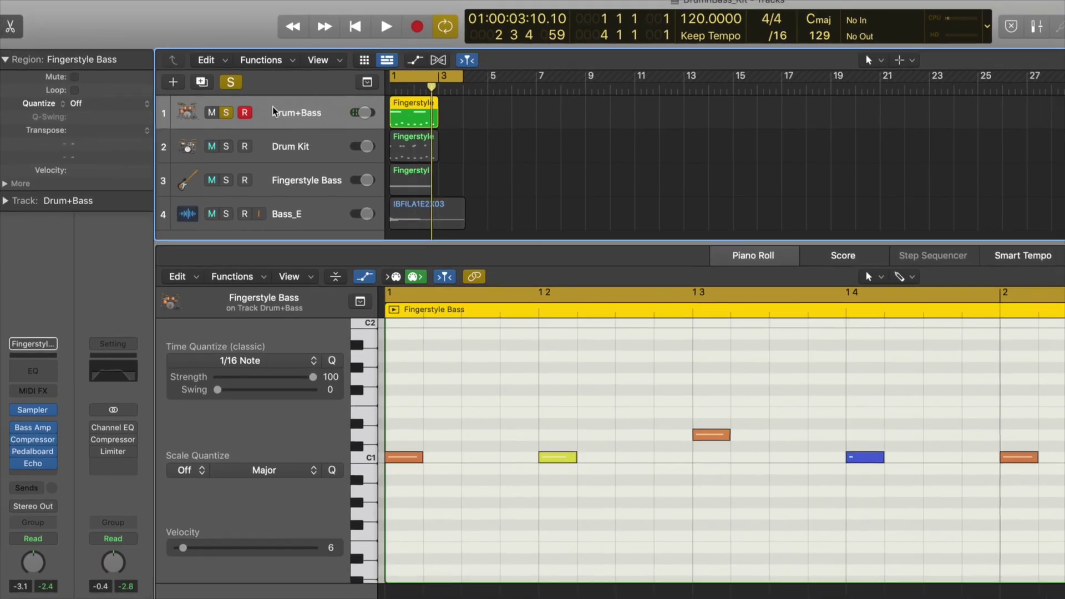
left_click(0, 0)
left_click(0, 159)
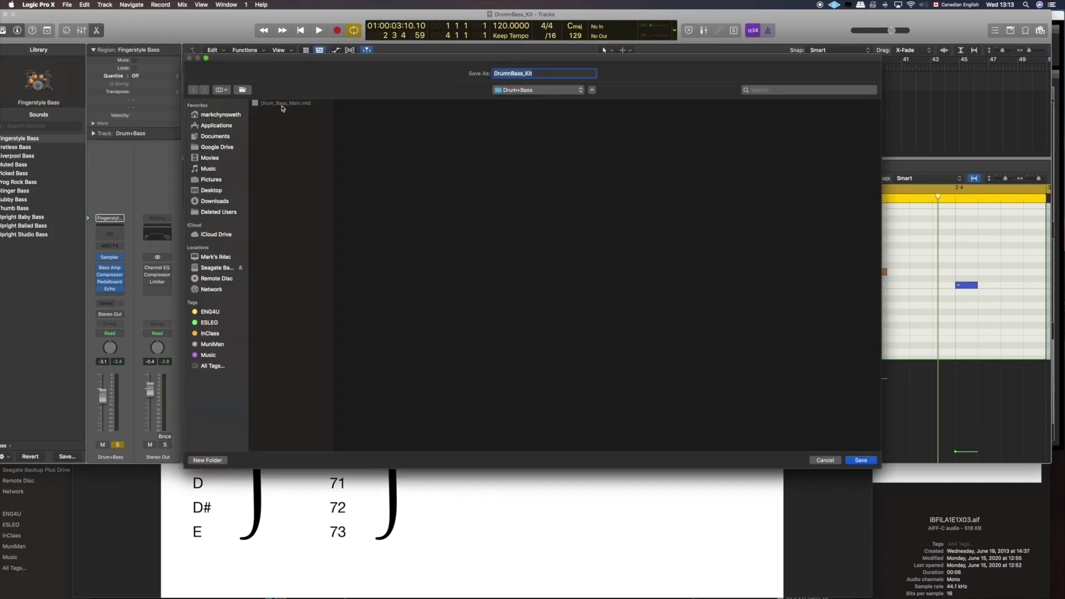
left_click(825, 461)
key("shift+super+s")
left_click(825, 460)
- Switch to BeatBuddy Manager and stop the Drum+Bass song's playback
key("super+Tab")
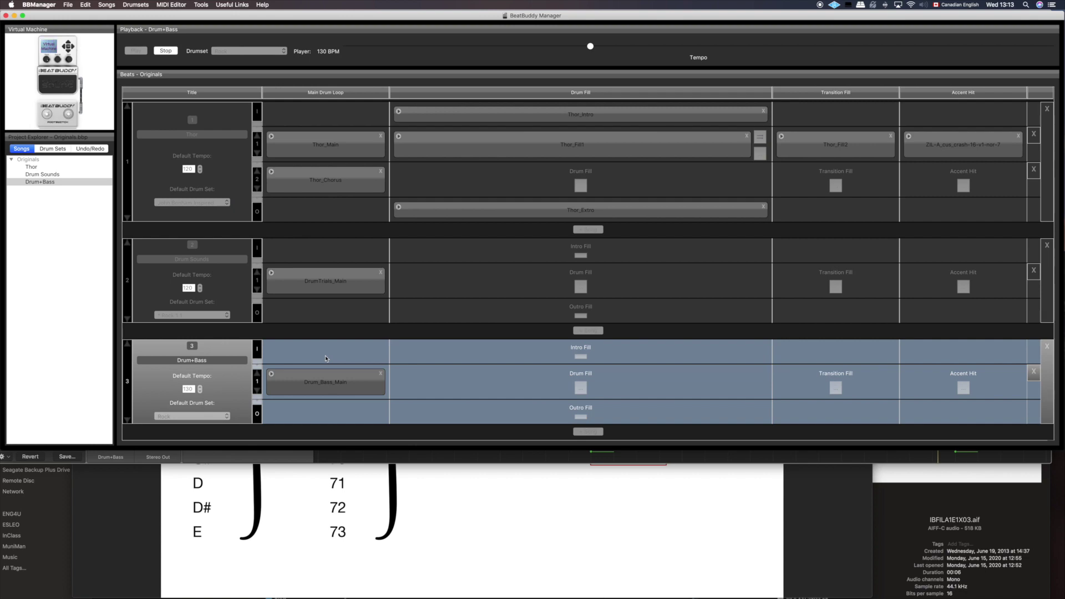
key("space")
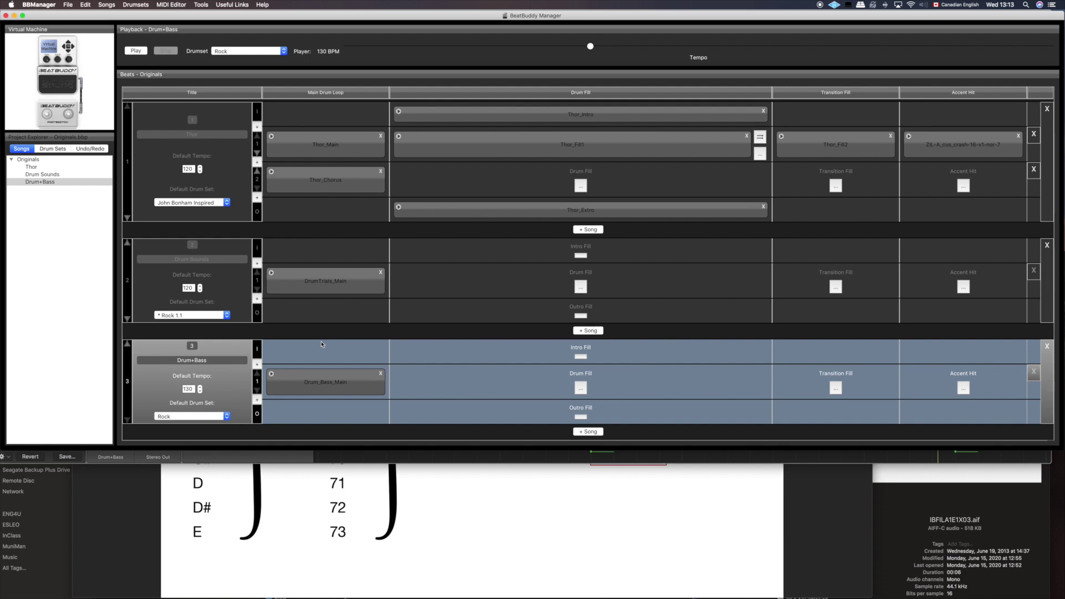
- Switch to Logic Pro X and select the long E3 bass note at bar 1 of the Drum+Bass region
mouse_move(707, 582)
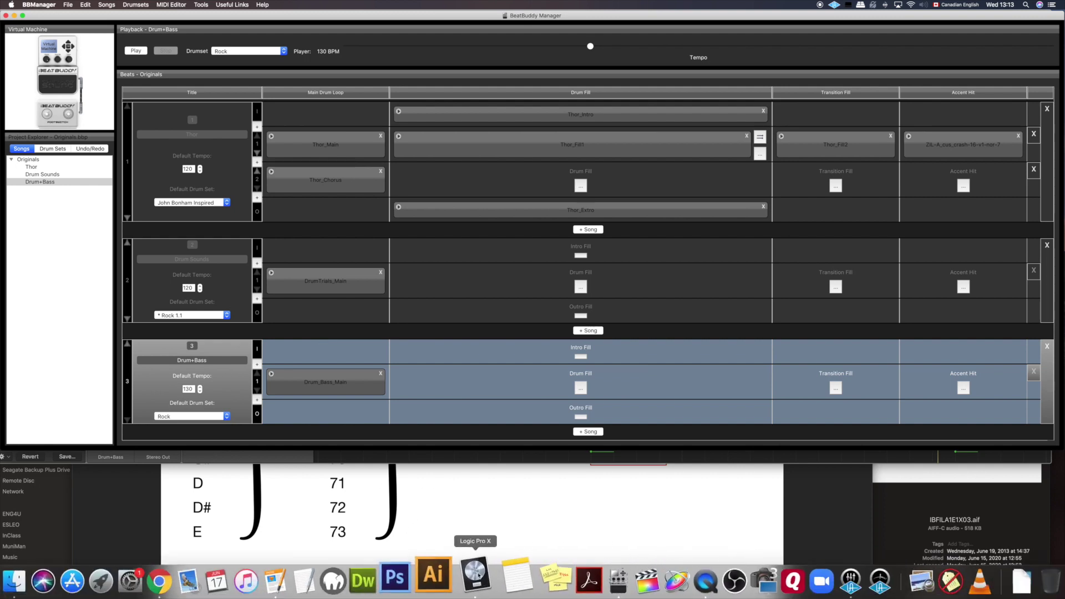
left_click(451, 581)
scroll(395, 250, "up", 3)
left_click(382, 288)
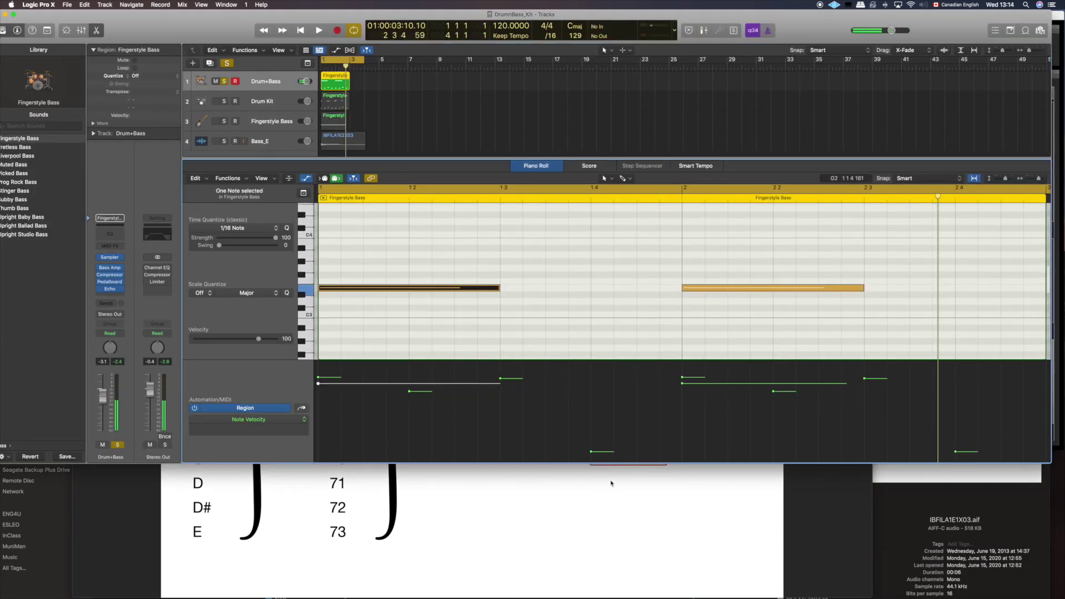
- Switch to BeatBuddy Manager and show the drum sets in the project explorer
mouse_move(503, 583)
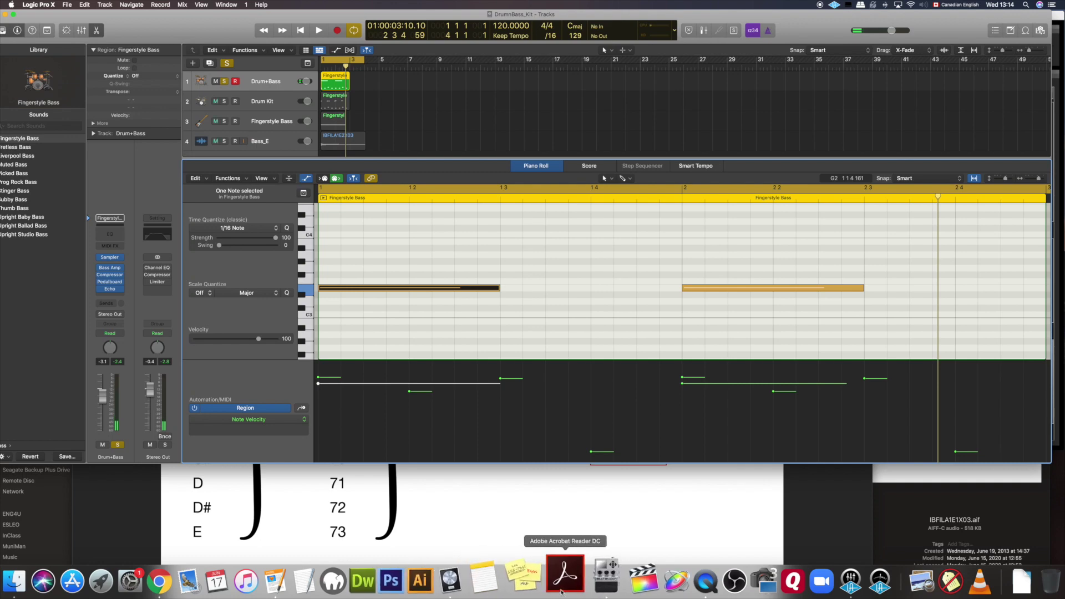
left_click(618, 581)
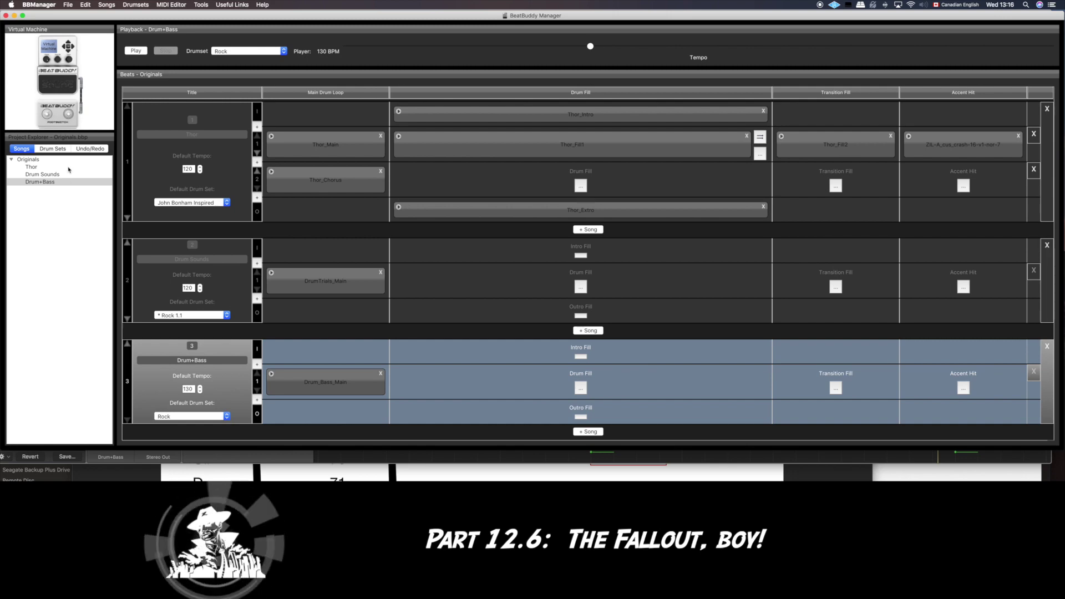
left_click(70, 149)
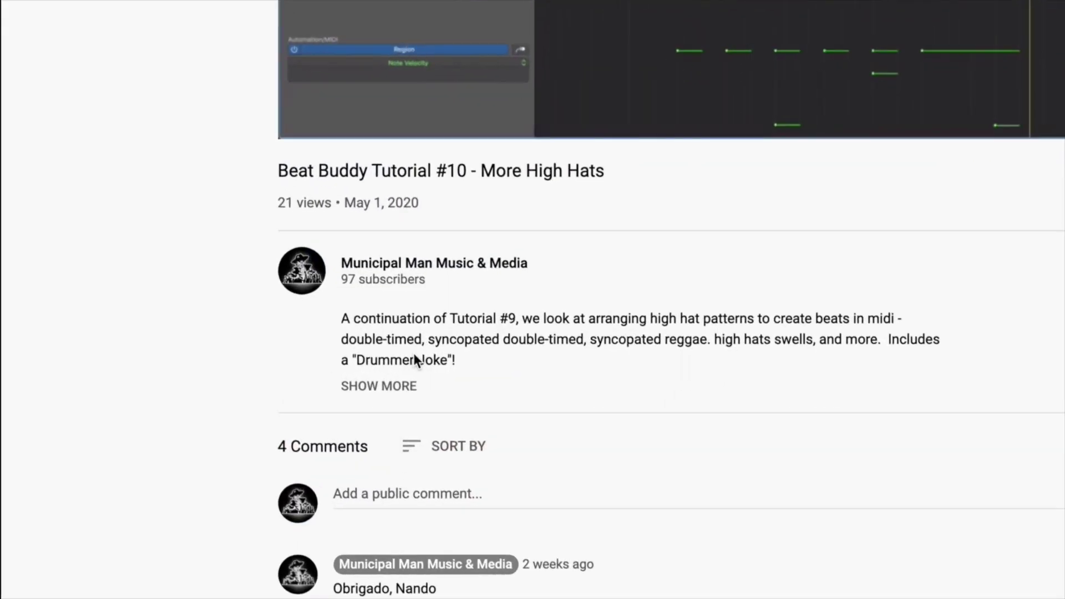
- Open the PayPal donation link from the full Beat Buddy Tutorial #10 description and choose to donate with PayPal
left_click(395, 386)
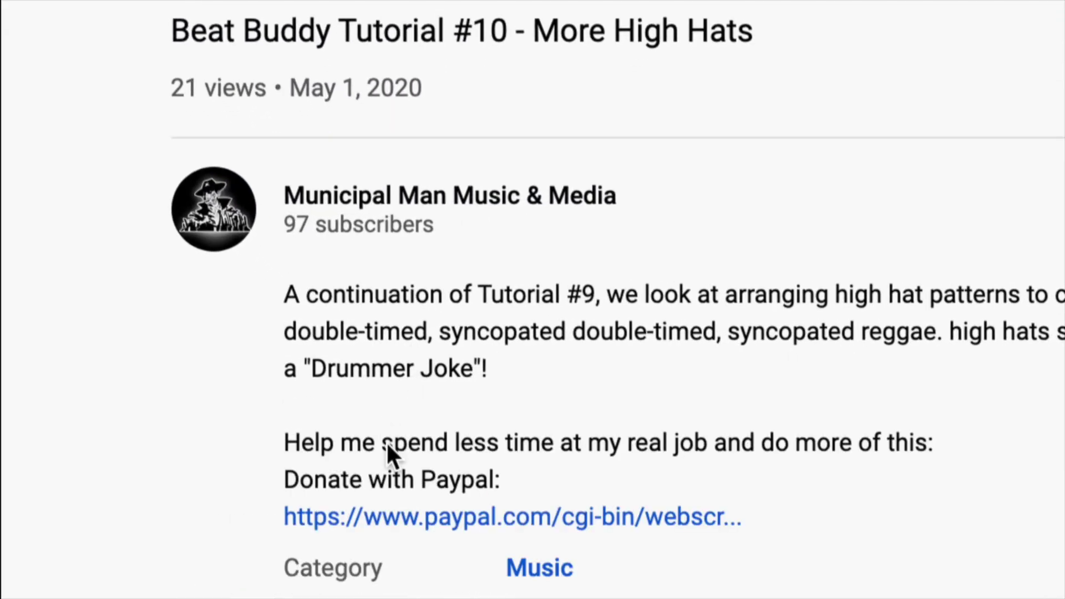
left_click(459, 534)
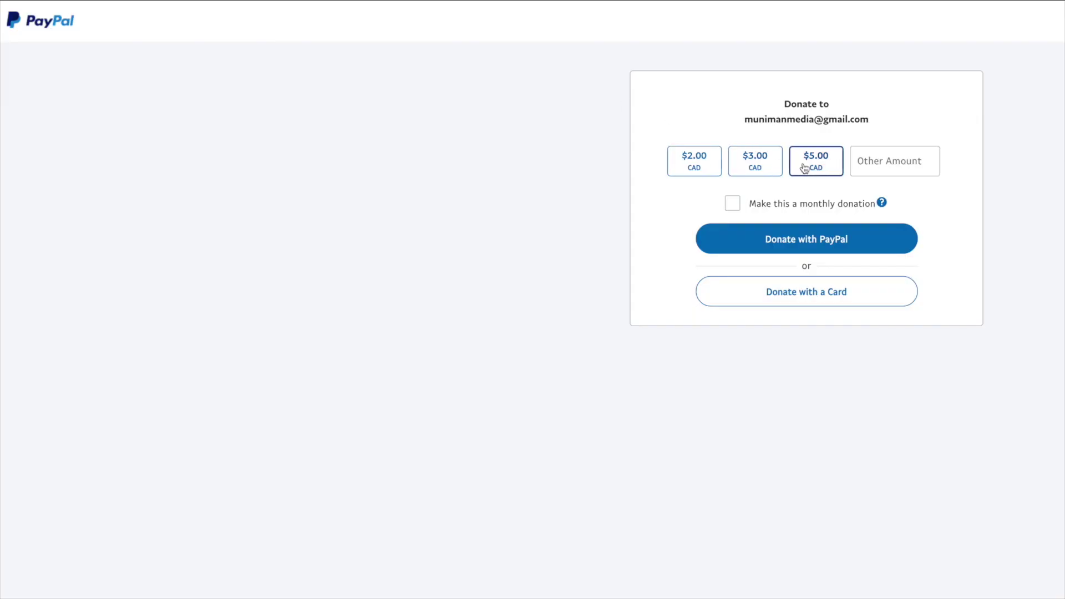
left_click(808, 238)
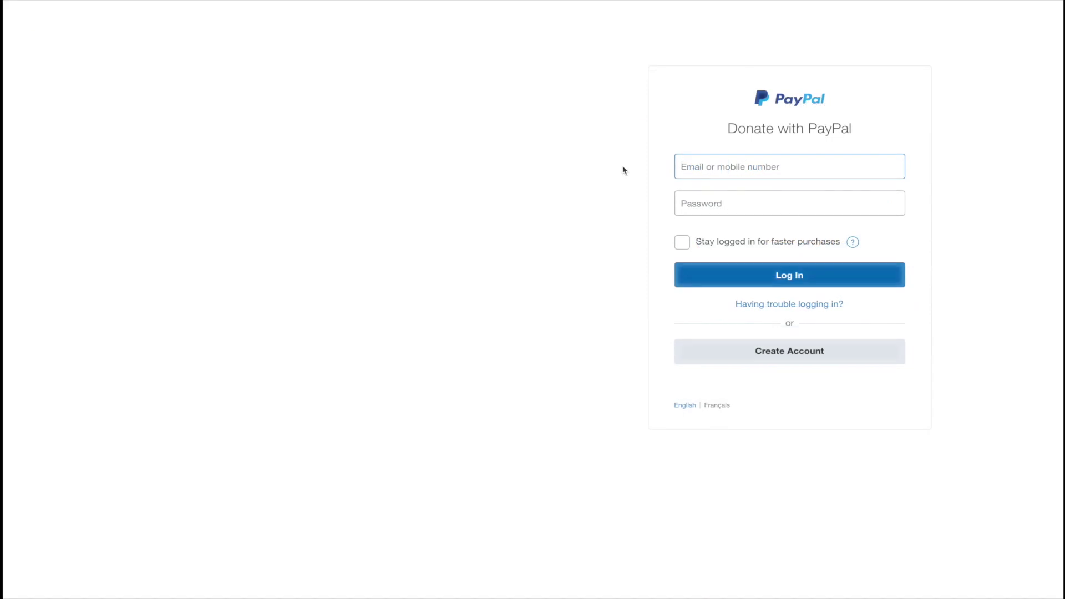